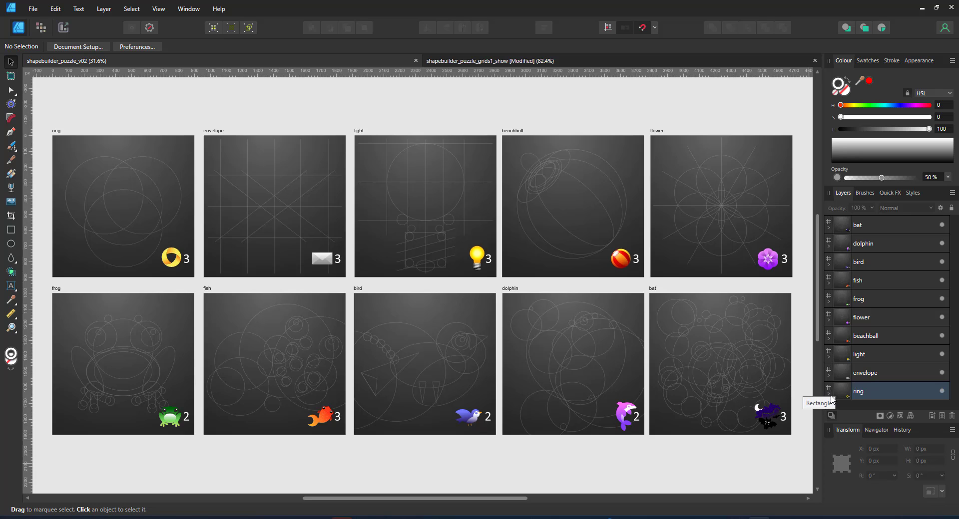
# Hide the ring artboard's emoji and number, and expand its grid Group in Layers
pyautogui.click(829, 395)
pyautogui.scroll(-3, 870, 391)
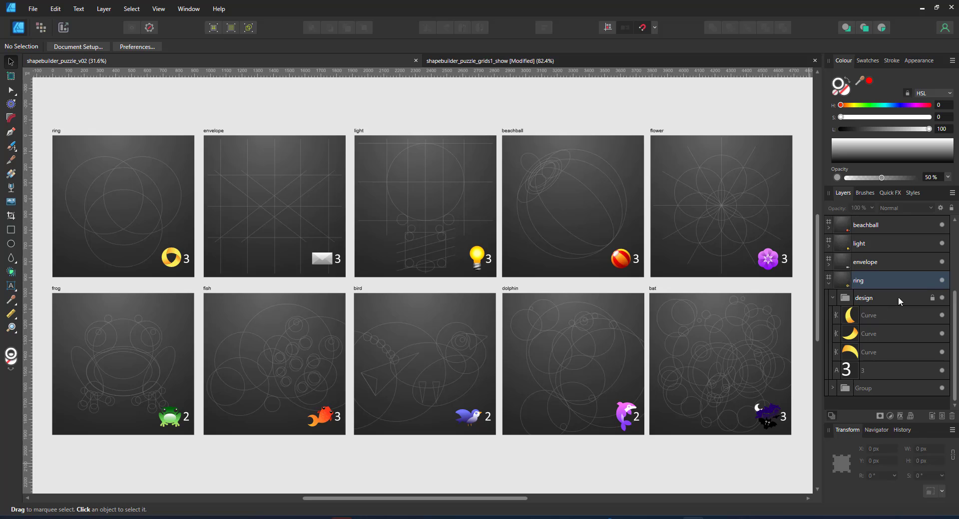
pyautogui.click(832, 298)
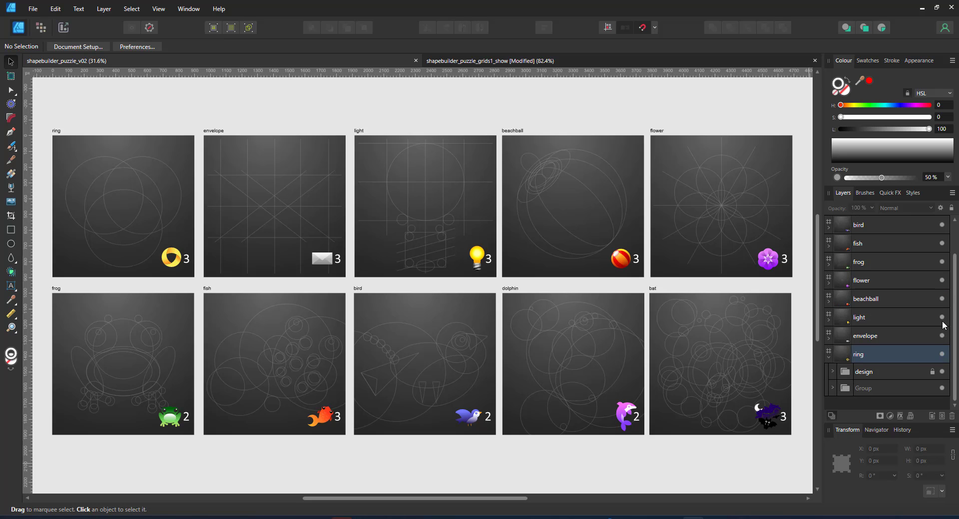
pyautogui.click(942, 372)
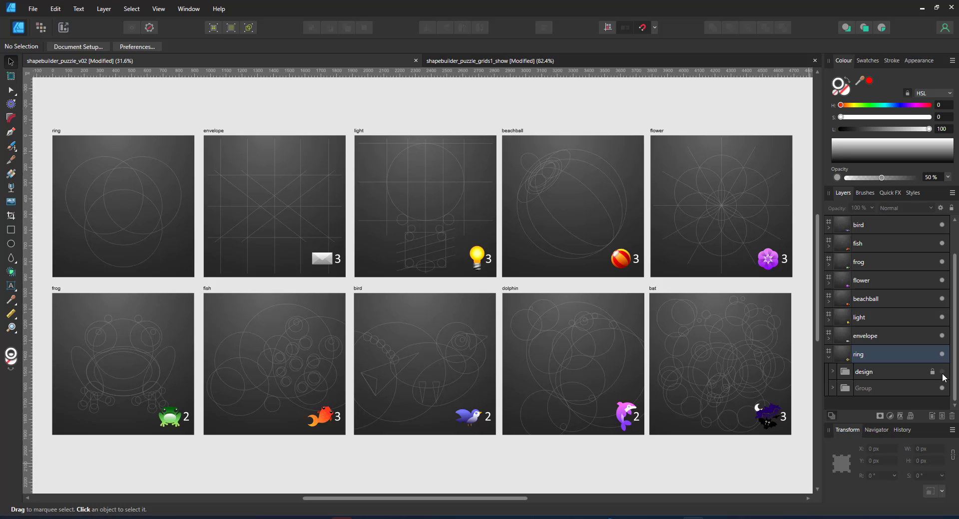
pyautogui.click(833, 388)
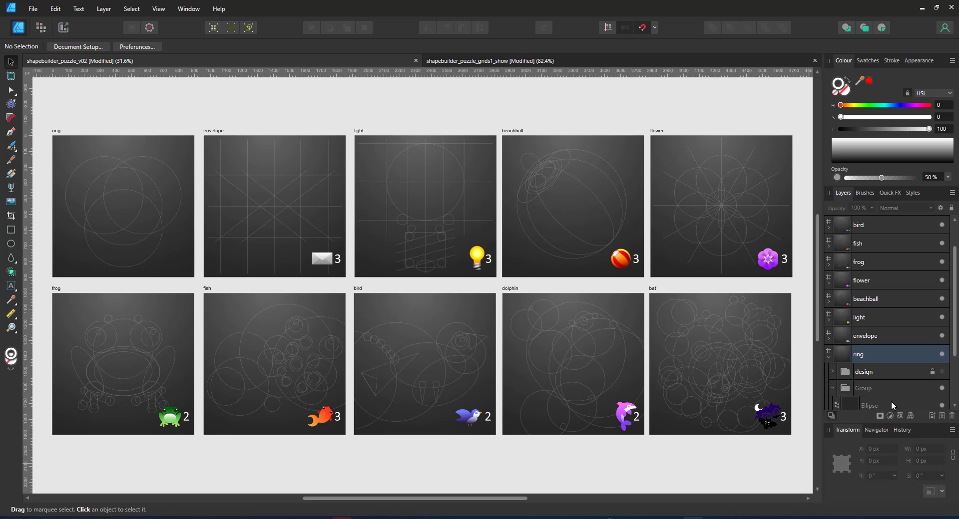
pyautogui.scroll(-3, 893, 404)
# Select the four ring-grid ellipses and their group, briefly trying the Shape Builder
pyautogui.click(884, 340)
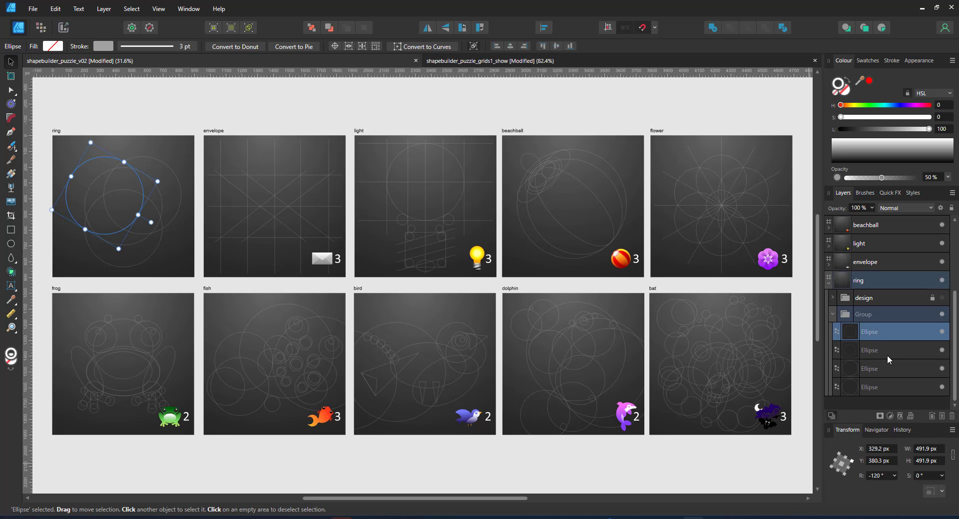
pyautogui.click(886, 355)
pyautogui.click(890, 375)
pyautogui.click(894, 387)
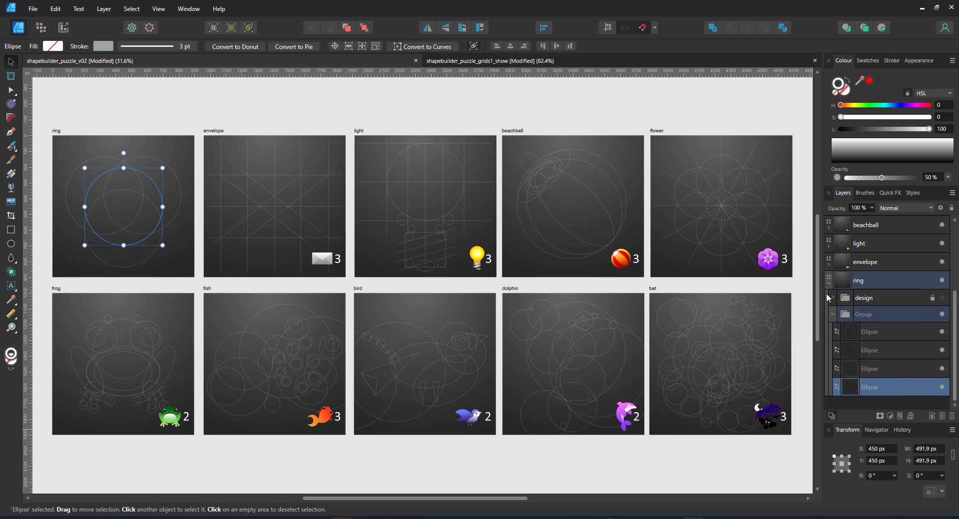
pyautogui.click(852, 312)
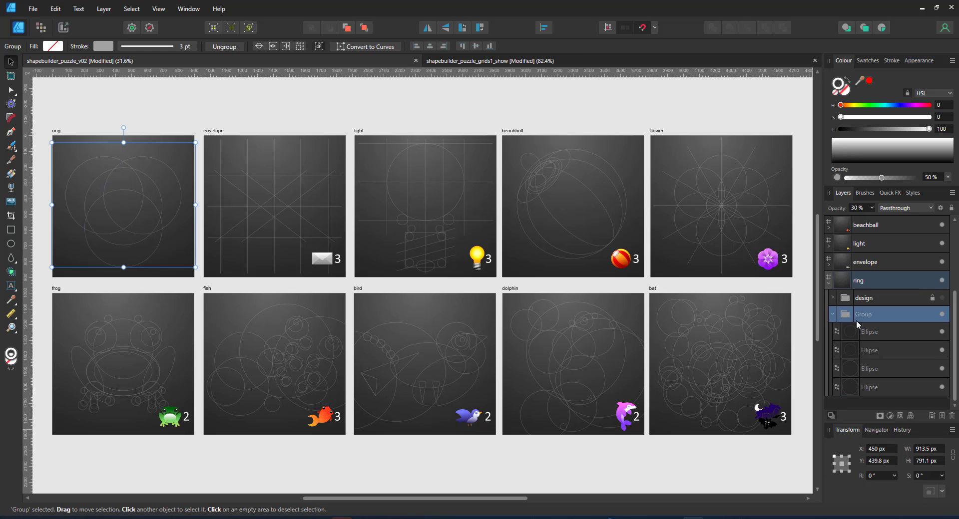
pyautogui.click(11, 272)
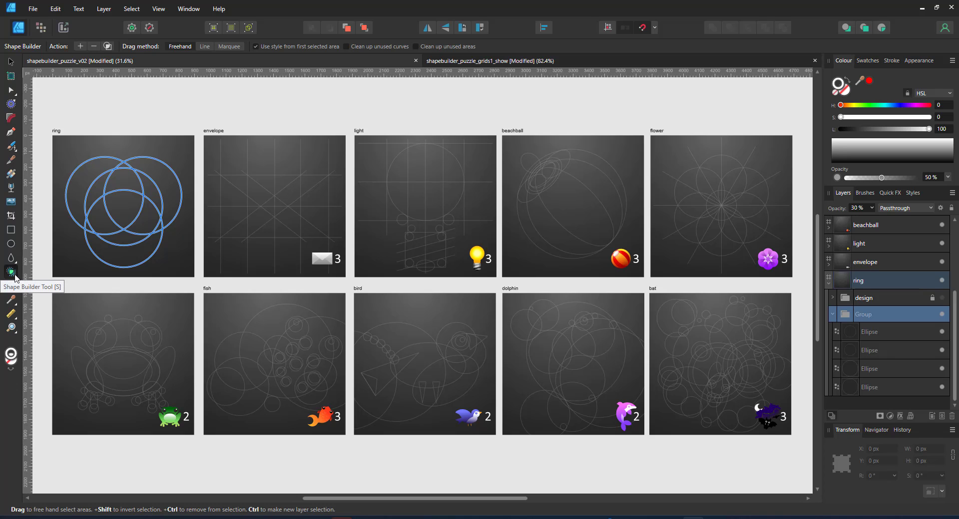
pyautogui.click(10, 61)
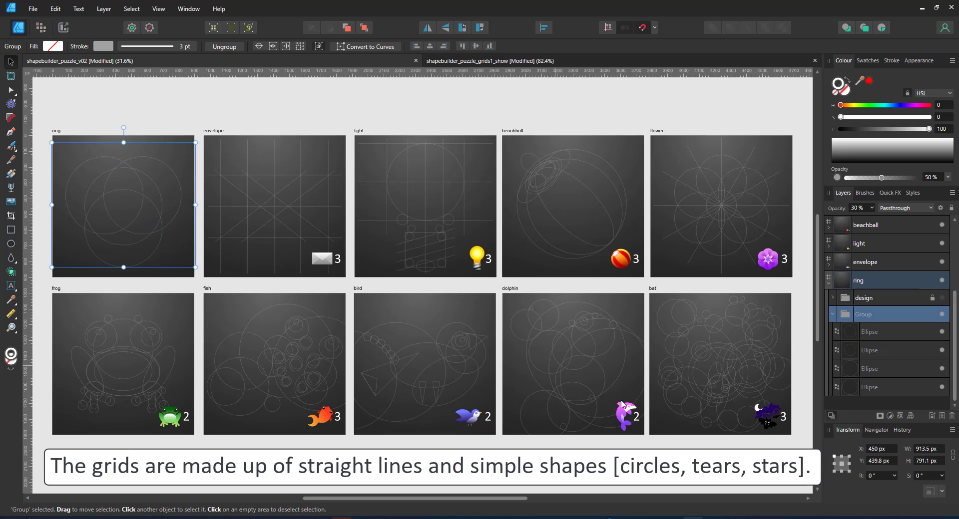
# Show the ring emoji and number again, collapse its layers, and deselect
pyautogui.click(942, 298)
pyautogui.click(828, 280)
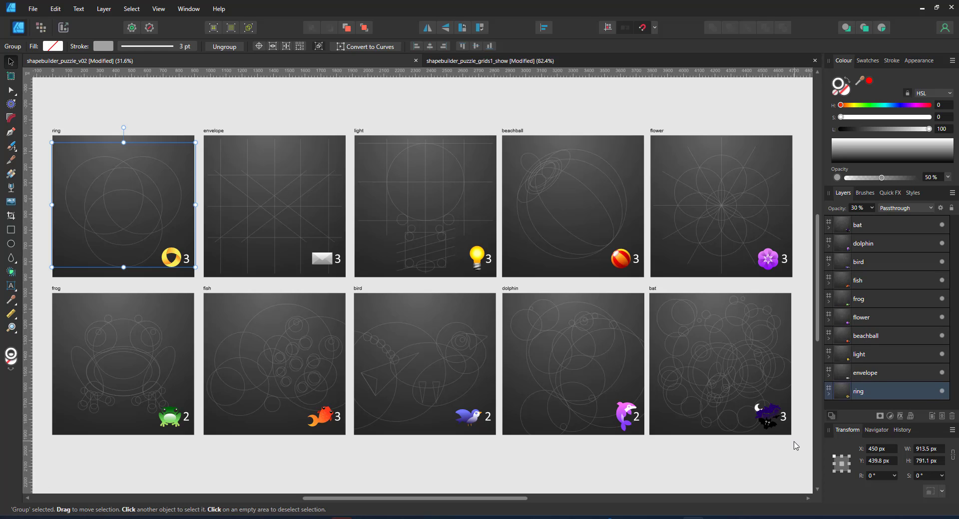
pyautogui.click(455, 464)
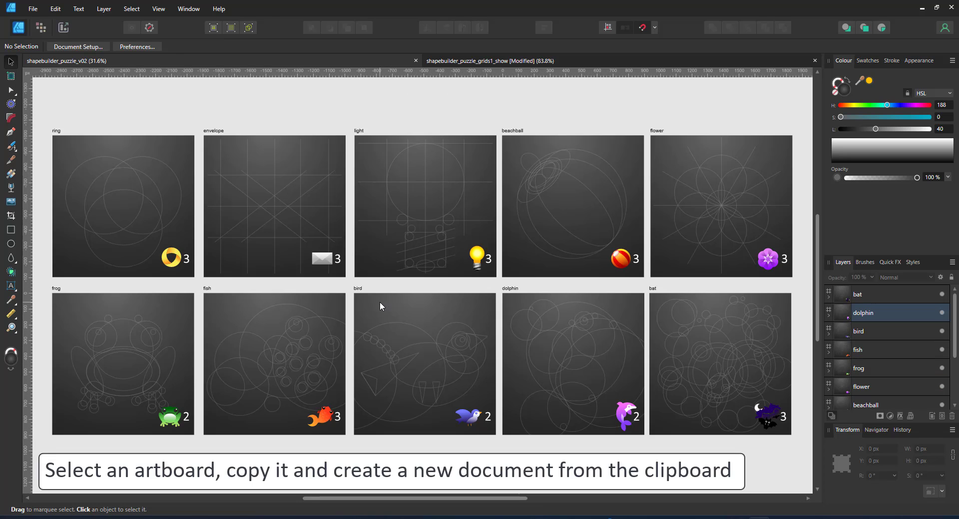
# Copy the dolphin artboard and create a new document from the clipboard
pyautogui.click(514, 294)
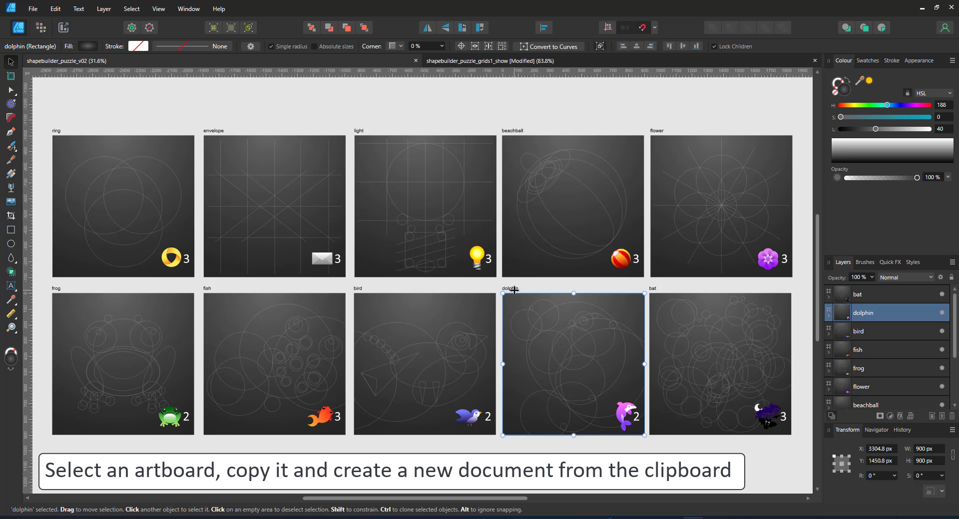
pyautogui.rightClick(514, 292)
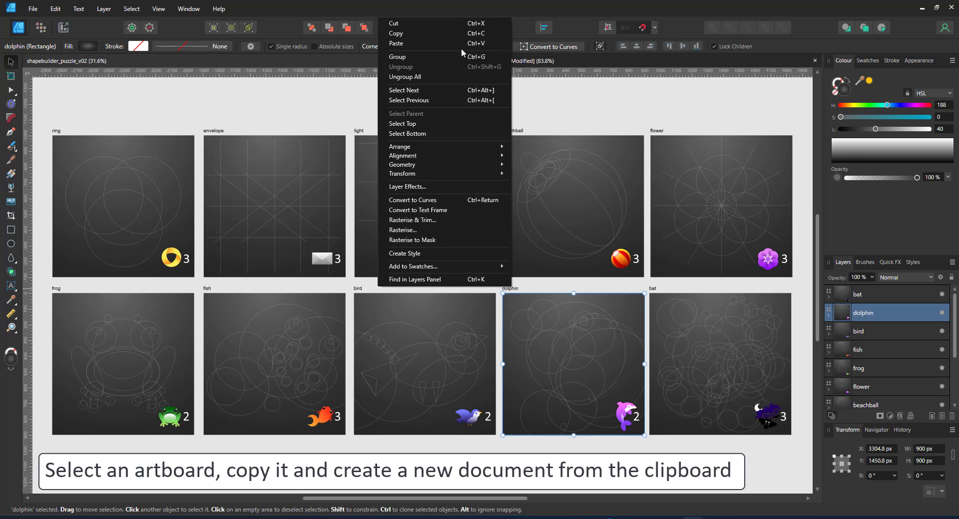
pyautogui.click(439, 33)
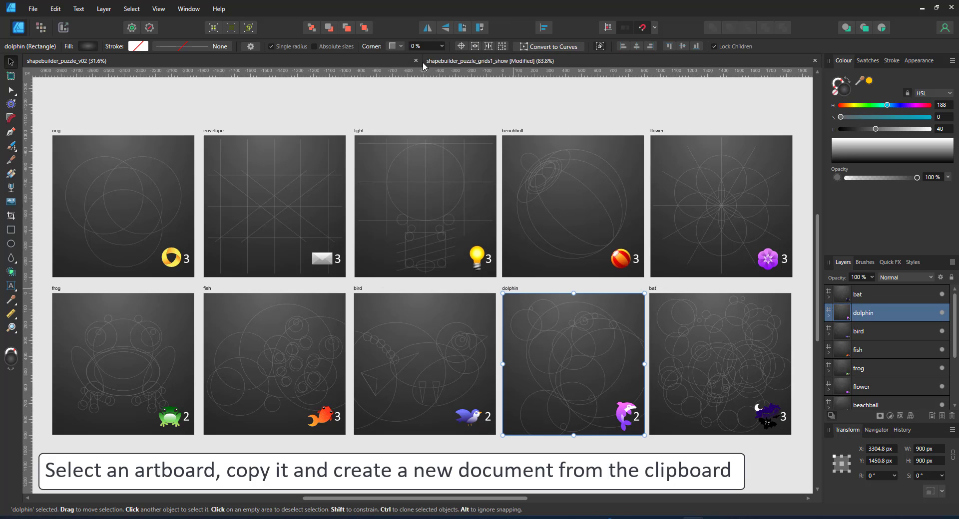
pyautogui.click(27, 10)
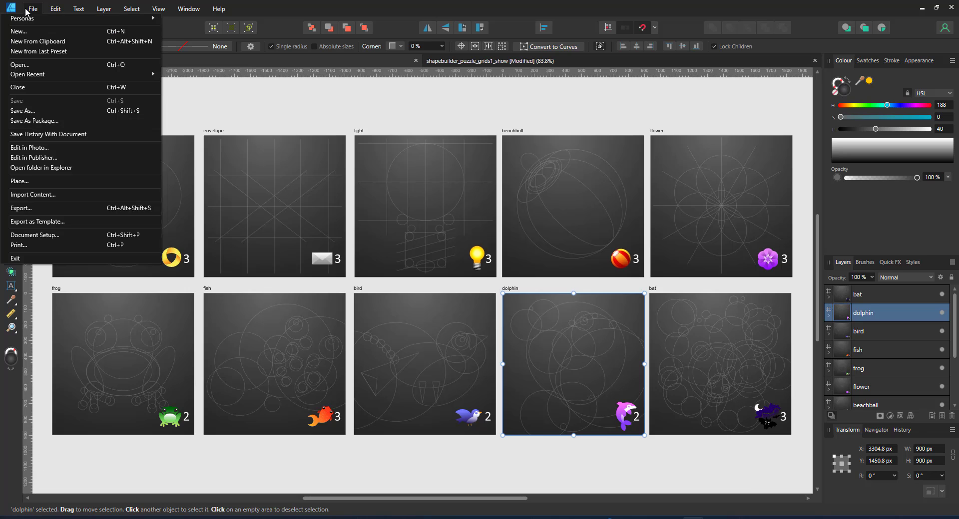
pyautogui.click(36, 42)
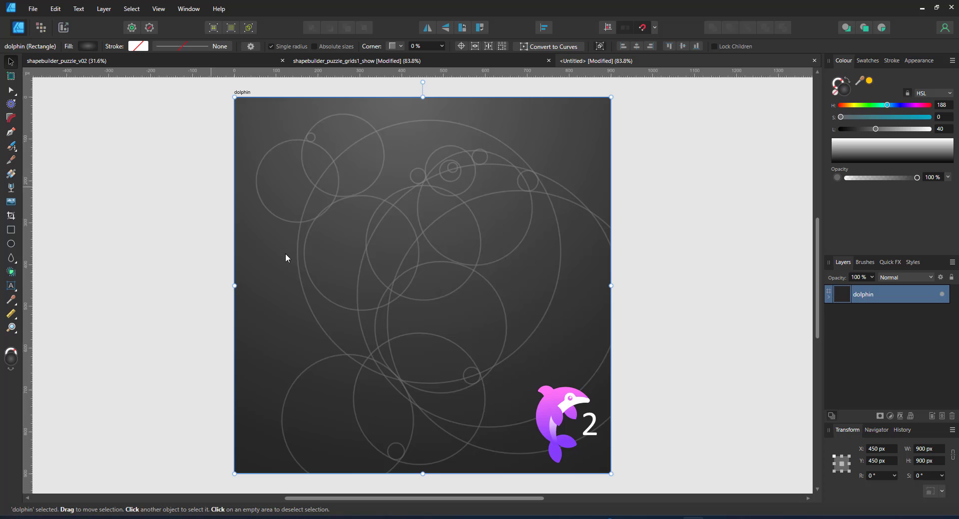
# Hide the pink dolphin logo and mark the top circle areas of the dolphin grid
pyautogui.click(829, 298)
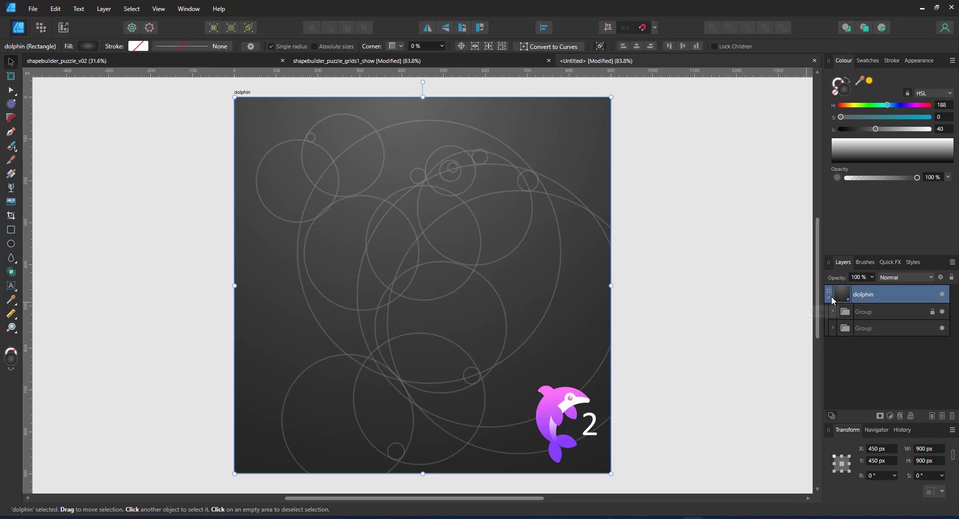
pyautogui.click(943, 312)
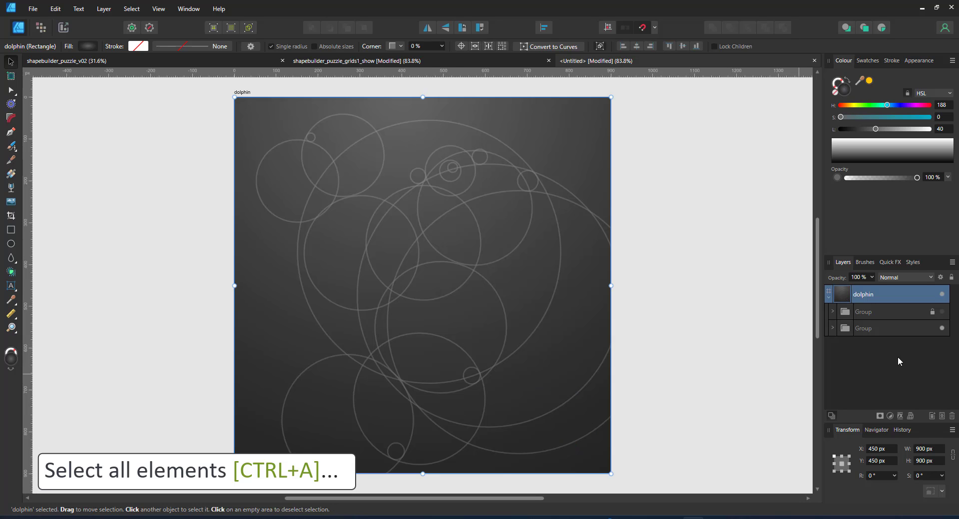
pyautogui.click(881, 332)
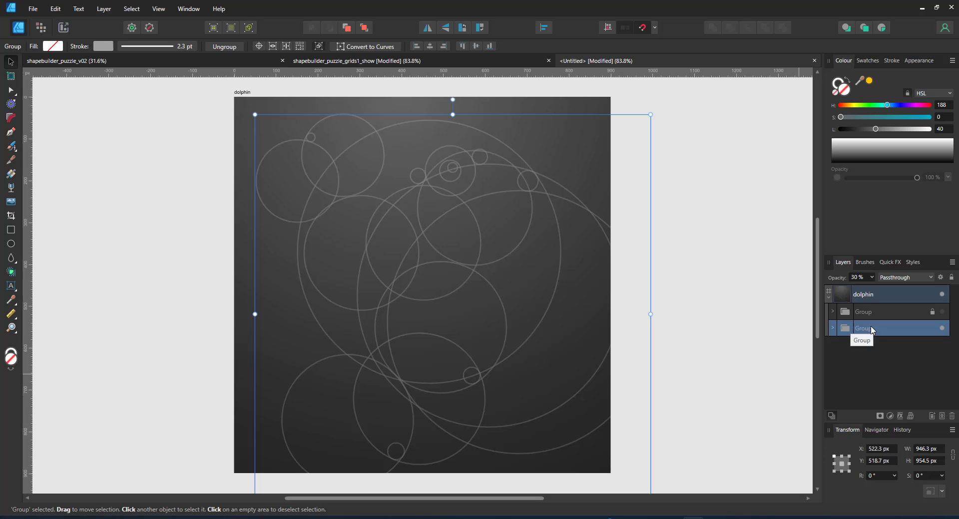
pyautogui.click(11, 272)
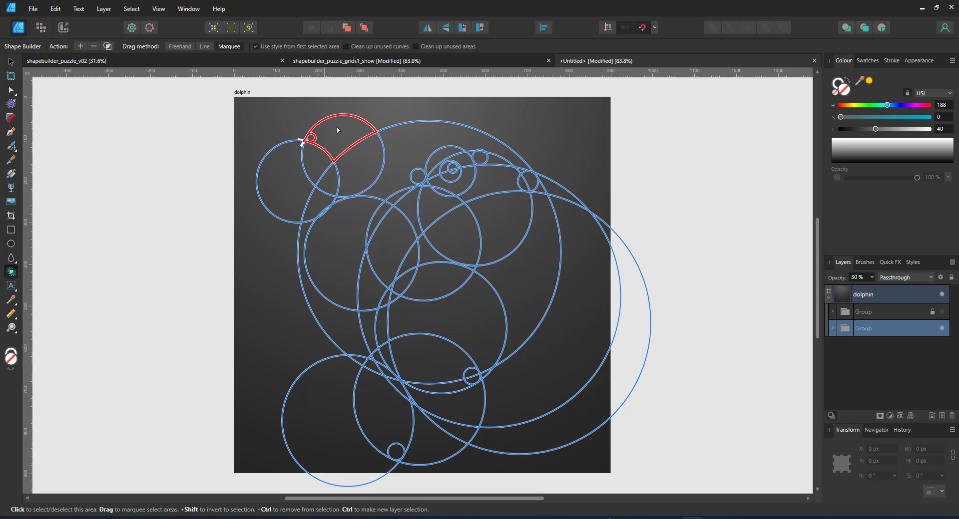
pyautogui.moveTo(338, 129); pyautogui.dragTo(309, 143)
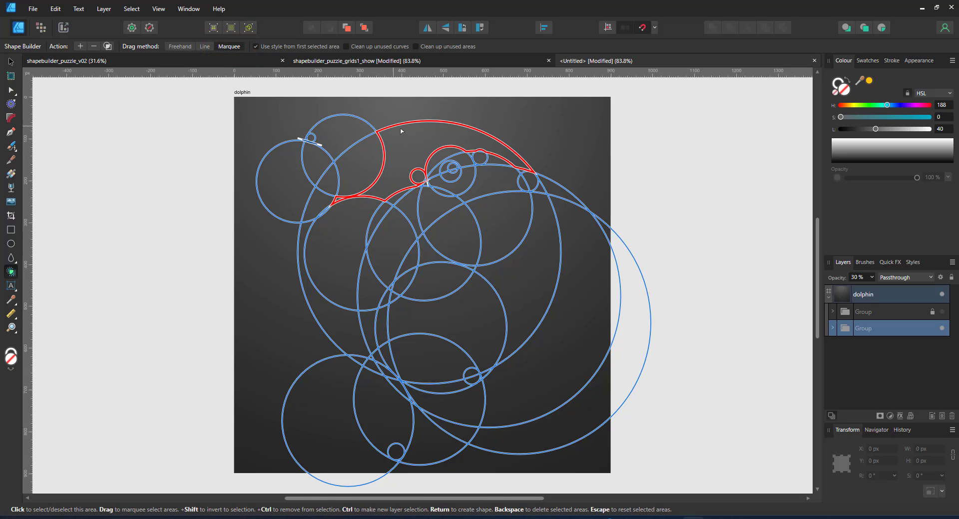
pyautogui.moveTo(407, 142); pyautogui.dragTo(493, 216)
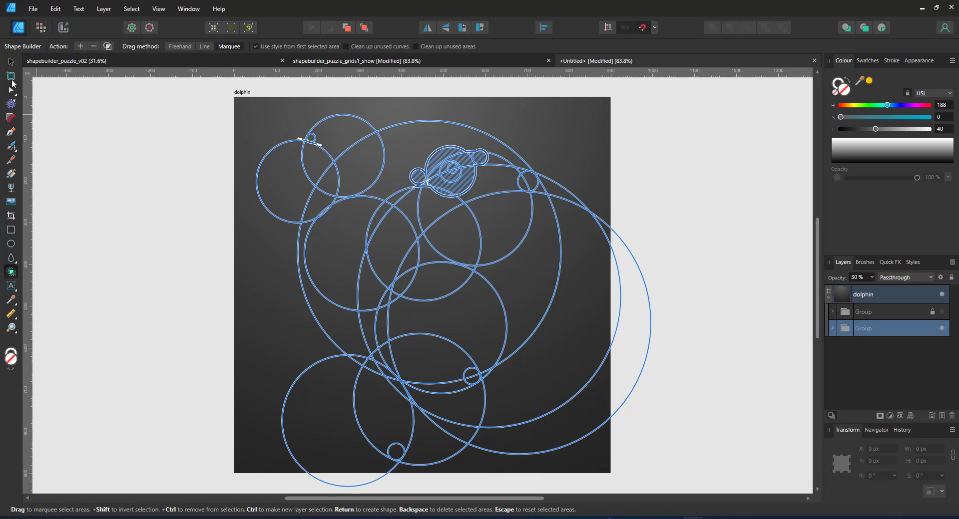
# Deselect, then mark the lens, top crescent and small top circle areas with the Shape Builder
pyautogui.click(10, 62)
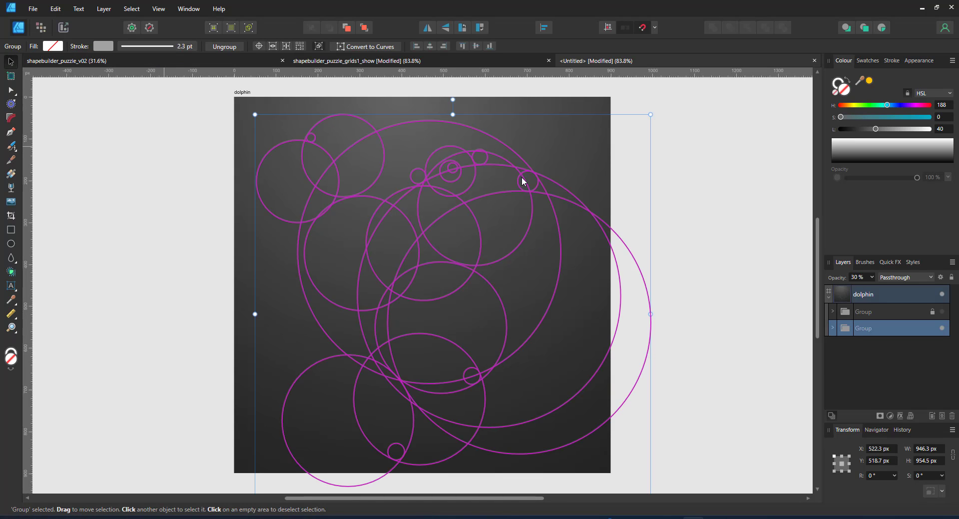
pyautogui.hotkey('ctrl', 'd')
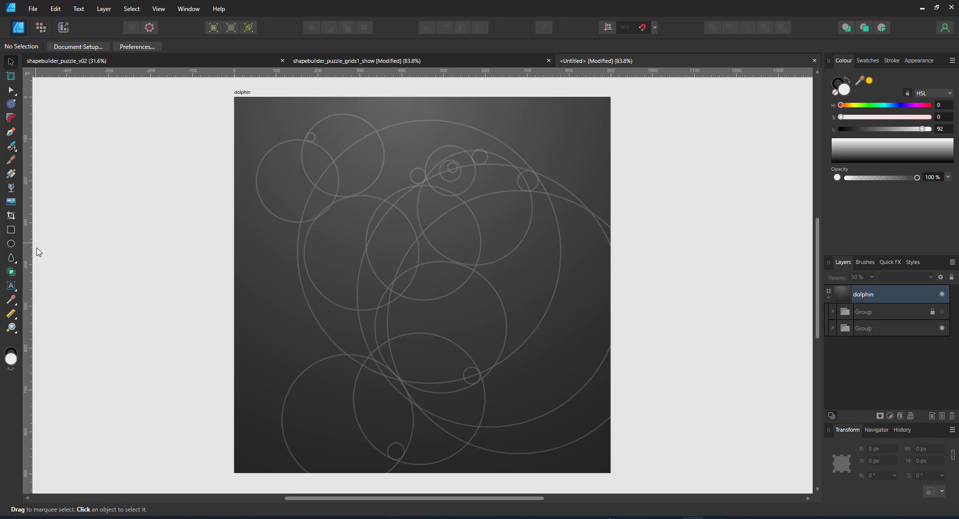
pyautogui.click(11, 273)
pyautogui.moveTo(365, 136)
pyautogui.mouseDown()
pyautogui.moveTo(349, 133)
pyautogui.moveTo(450, 126)
pyautogui.mouseUp()
pyautogui.scroll(4, 468, 167)
pyautogui.scroll(4, 474, 132)
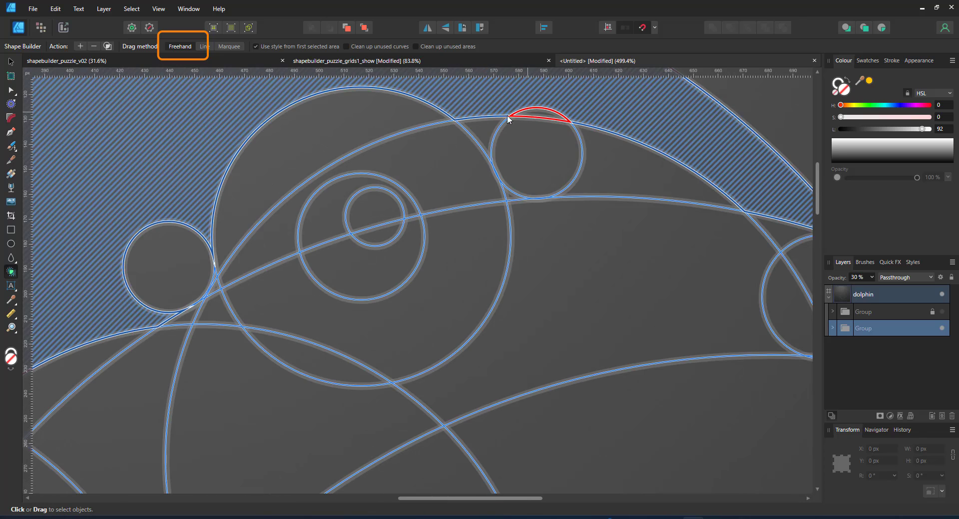
pyautogui.click(490, 127)
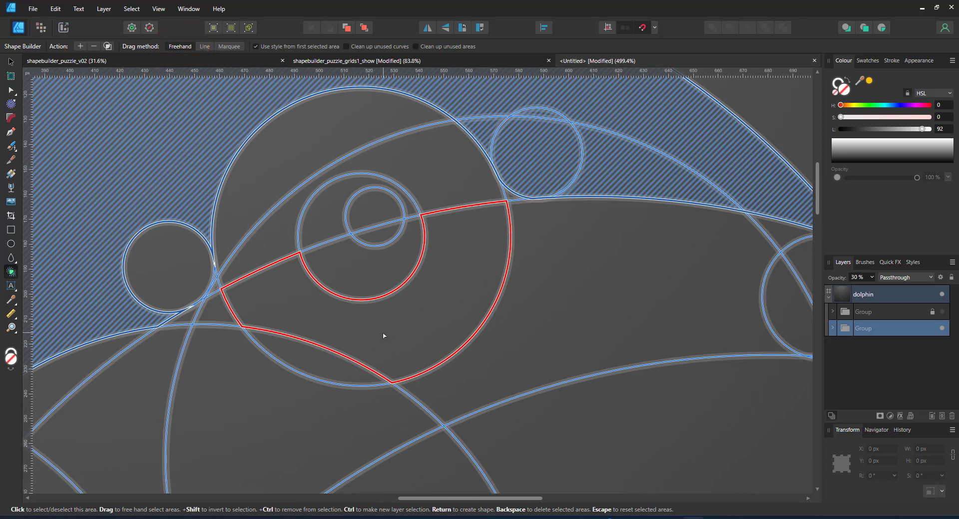
pyautogui.click(540, 138)
pyautogui.scroll(-8, 554, 300)
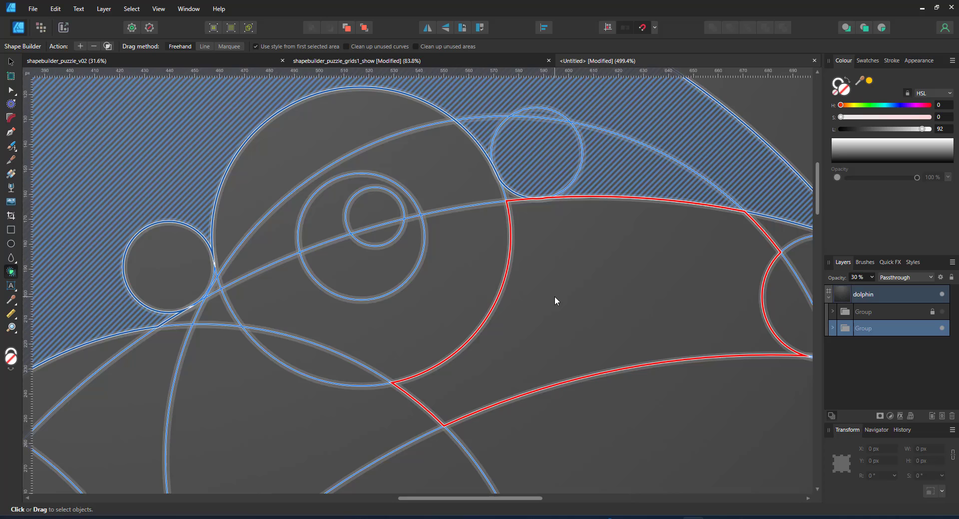
# Return to the Move tool, deselect, and show the dolphin reference logo again
pyautogui.press('v')
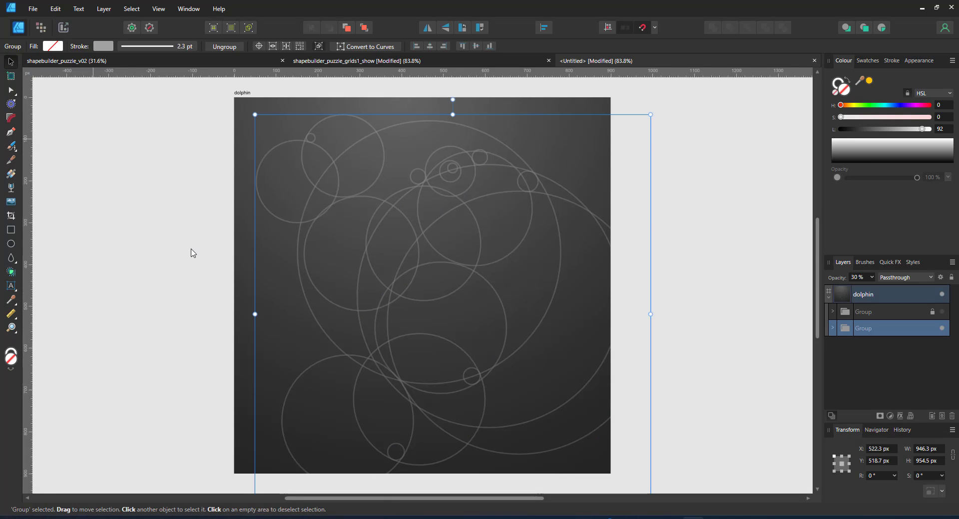
pyautogui.click(191, 251)
pyautogui.click(942, 312)
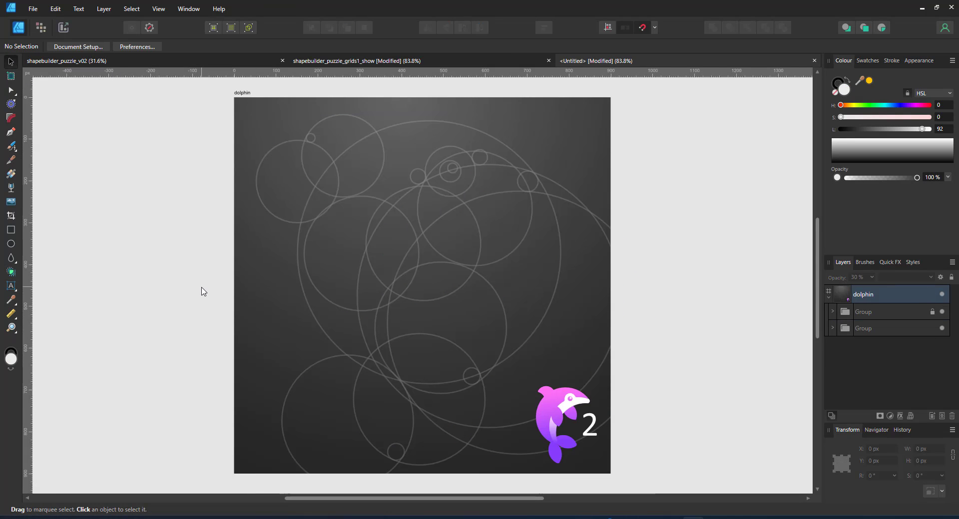
# In shapebuilder_puzzle_v02, hide the cactus grid's flower construction shapes and select the parent Group
pyautogui.click(92, 61)
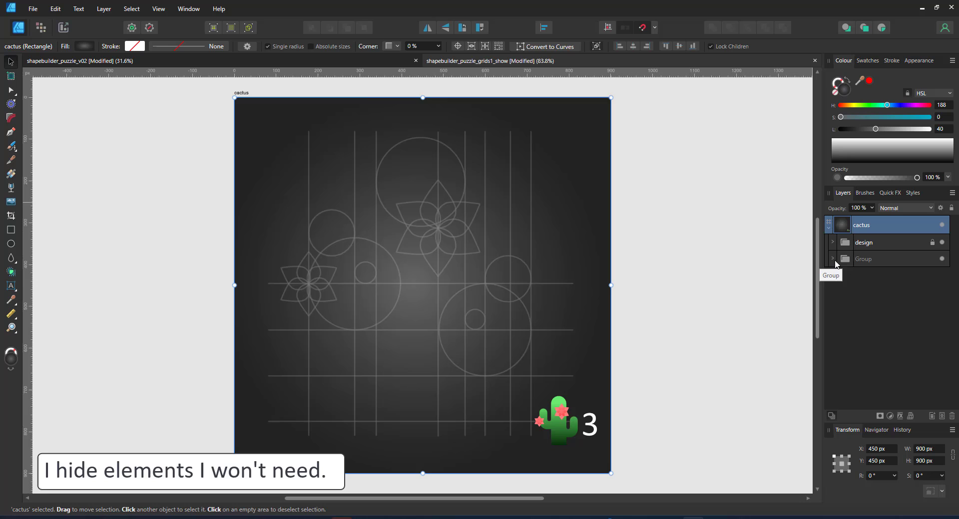
pyautogui.click(833, 259)
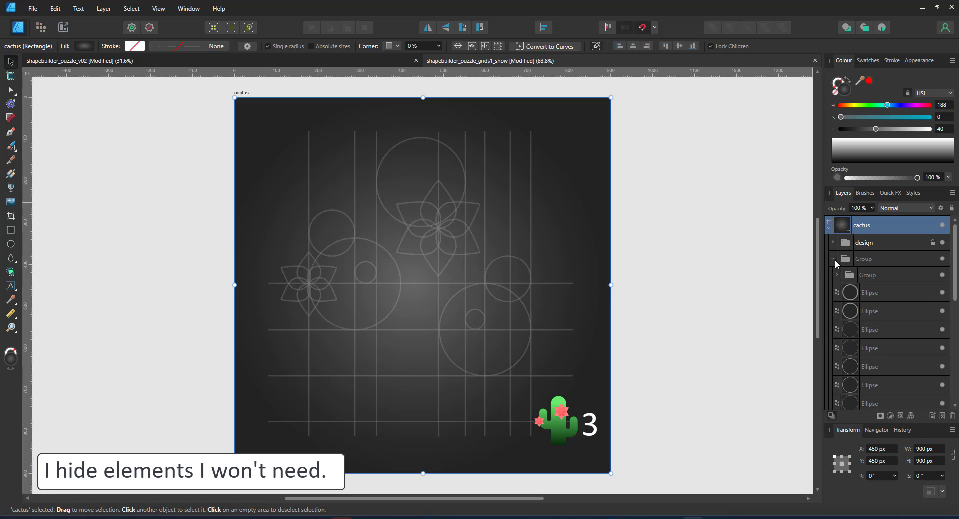
pyautogui.click(942, 275)
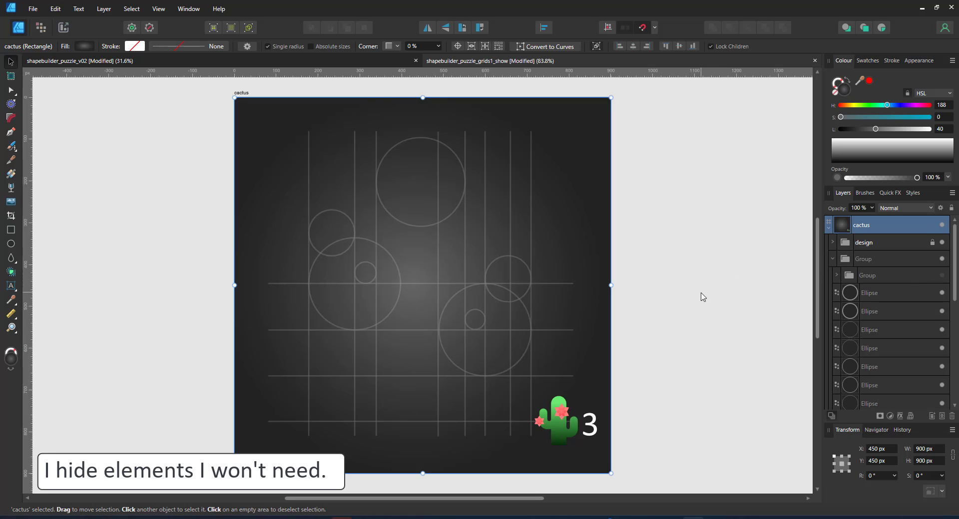
pyautogui.click(866, 265)
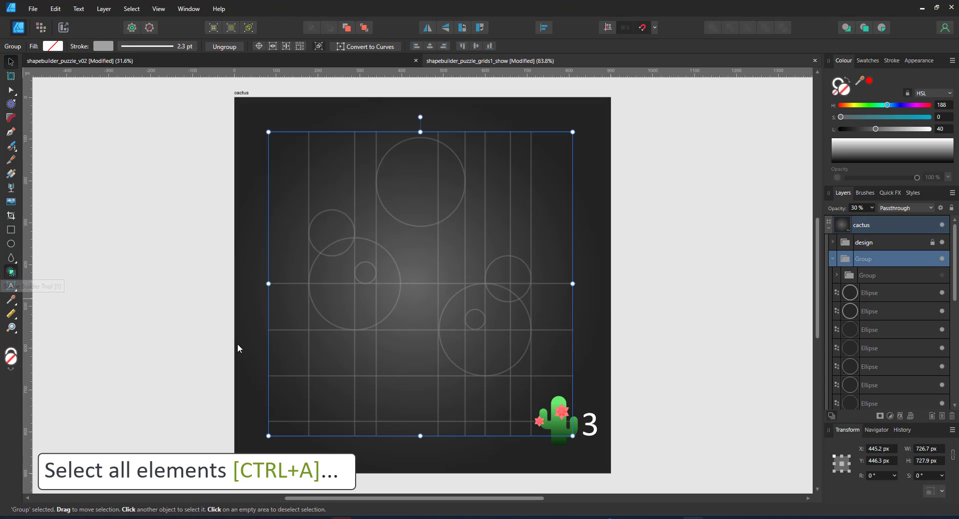
# Merge the cactus column and circle areas into one curve and move it above the design group
pyautogui.hotkey('shift', 'b')
pyautogui.moveTo(331, 225)
pyautogui.mouseDown()
pyautogui.moveTo(328, 277)
pyautogui.moveTo(364, 299)
pyautogui.moveTo(359, 273)
pyautogui.moveTo(381, 280)
pyautogui.moveTo(365, 309)
pyautogui.moveTo(400, 319)
pyautogui.moveTo(412, 392)
pyautogui.moveTo(442, 329)
pyautogui.moveTo(432, 242)
pyautogui.moveTo(442, 203)
pyautogui.moveTo(474, 350)
pyautogui.moveTo(474, 400)
pyautogui.moveTo(513, 338)
pyautogui.moveTo(500, 295)
pyautogui.moveTo(514, 278)
pyautogui.moveTo(524, 325)
pyautogui.mouseUp()
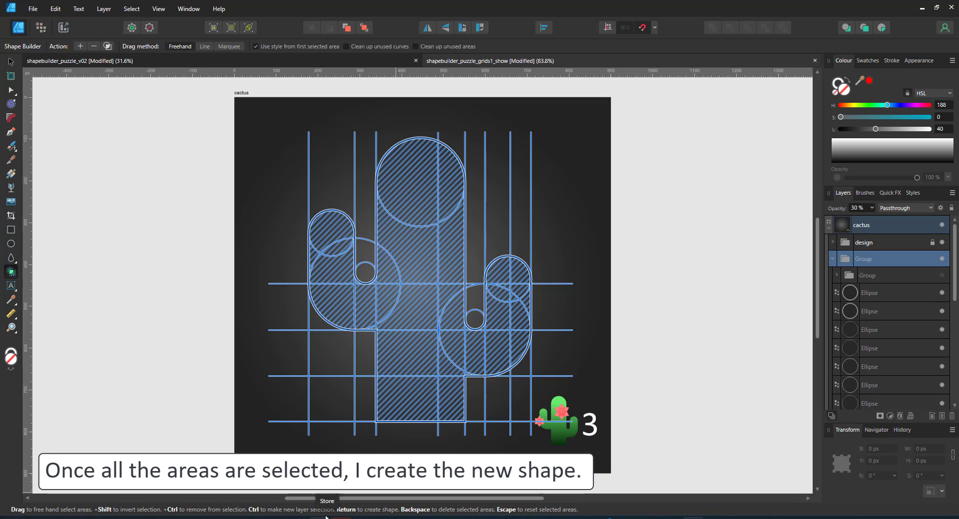
pyautogui.click(108, 47)
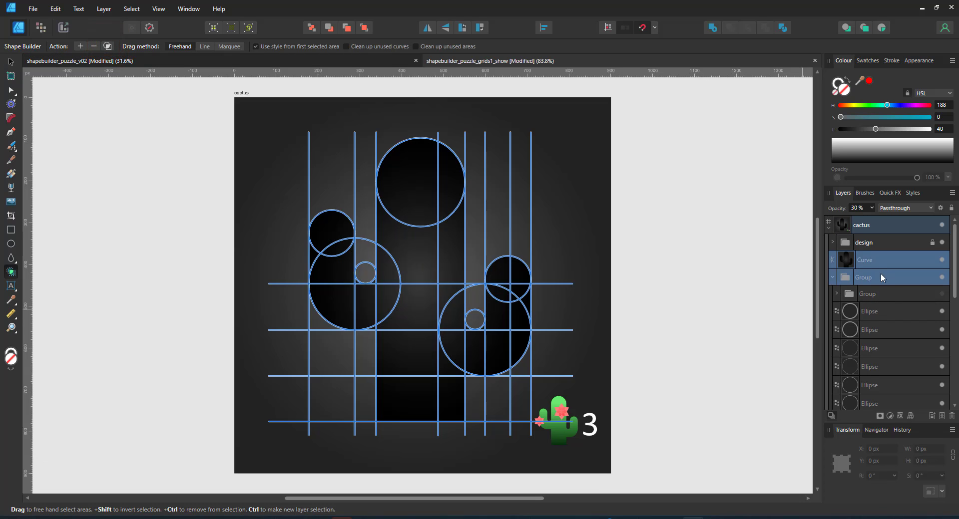
pyautogui.click(869, 259)
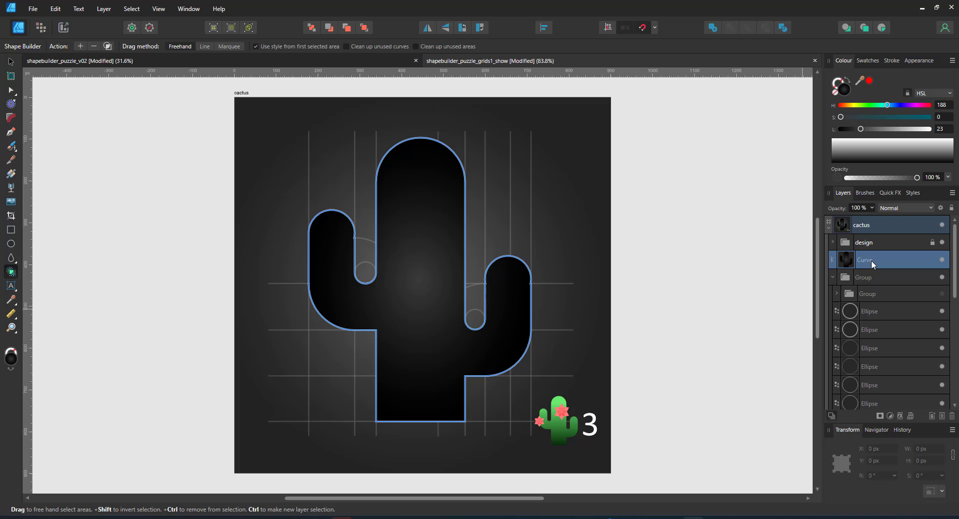
pyautogui.moveTo(870, 260)
pyautogui.mouseDown()
pyautogui.moveTo(867, 245)
pyautogui.moveTo(883, 245)
pyautogui.mouseUp()
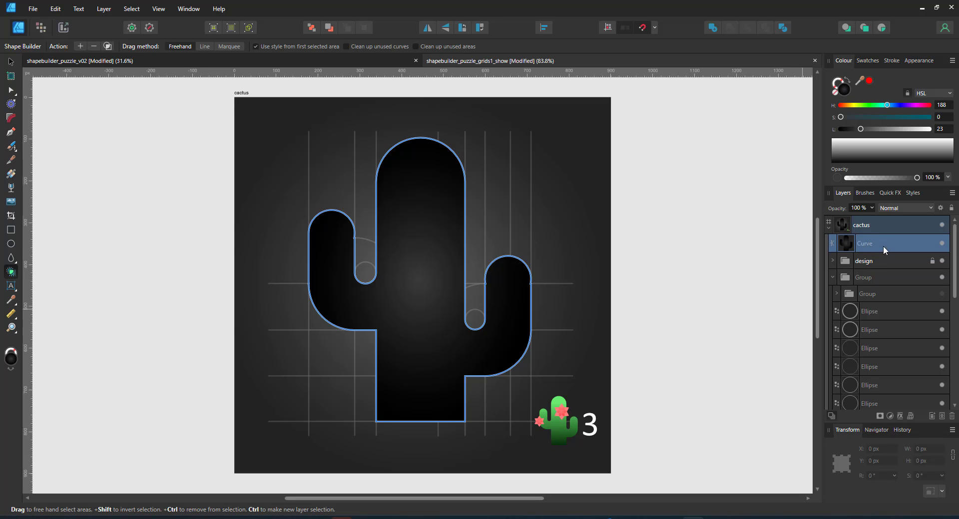
# Bring up the colour swatches and gradients panel
pyautogui.click(874, 62)
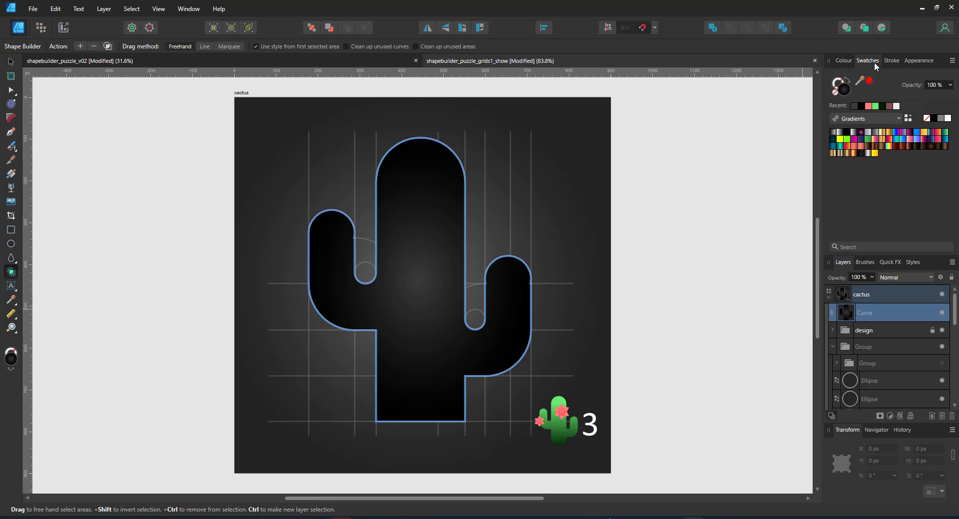
# Fill the cactus with a vertical dark-to-bright green gradient, then hide it and reveal the flower guides
pyautogui.click(881, 106)
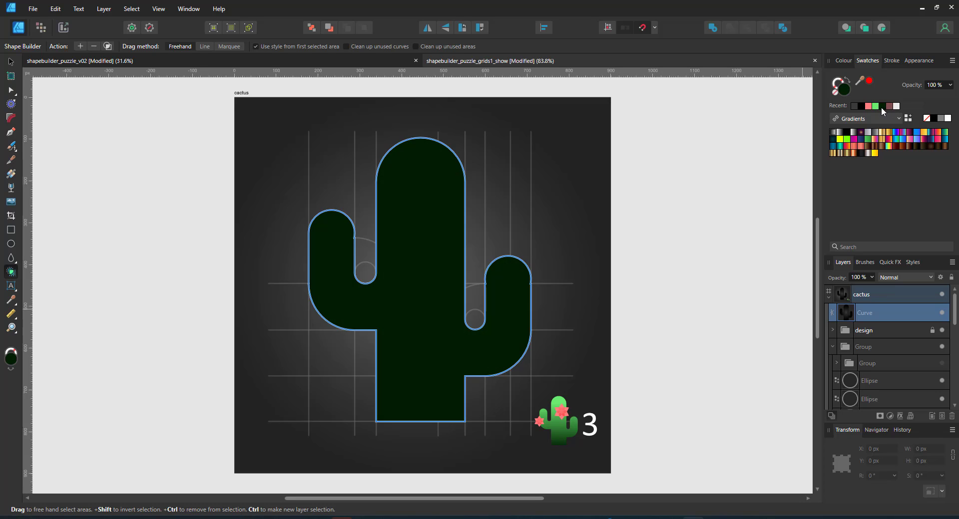
pyautogui.click(11, 174)
pyautogui.moveTo(429, 391); pyautogui.dragTo(429, 198)
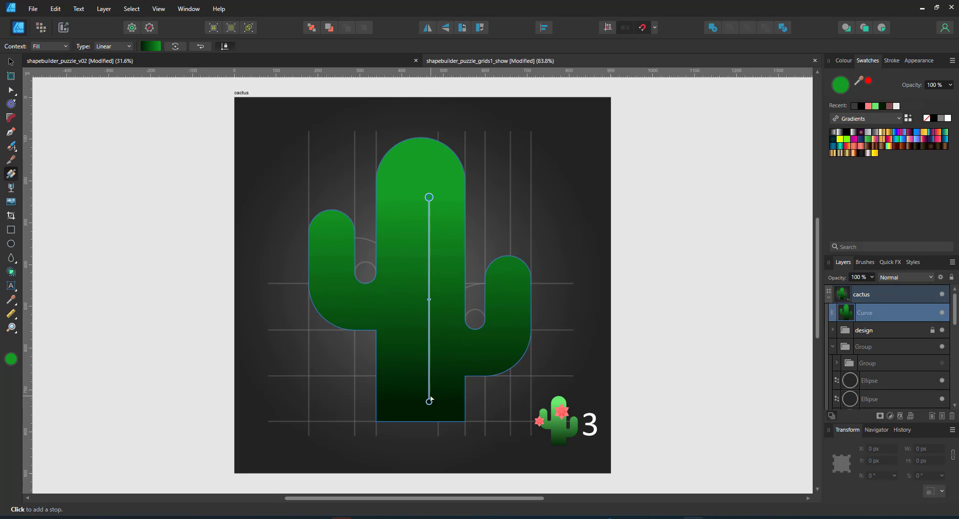
pyautogui.moveTo(429, 401); pyautogui.dragTo(428, 422)
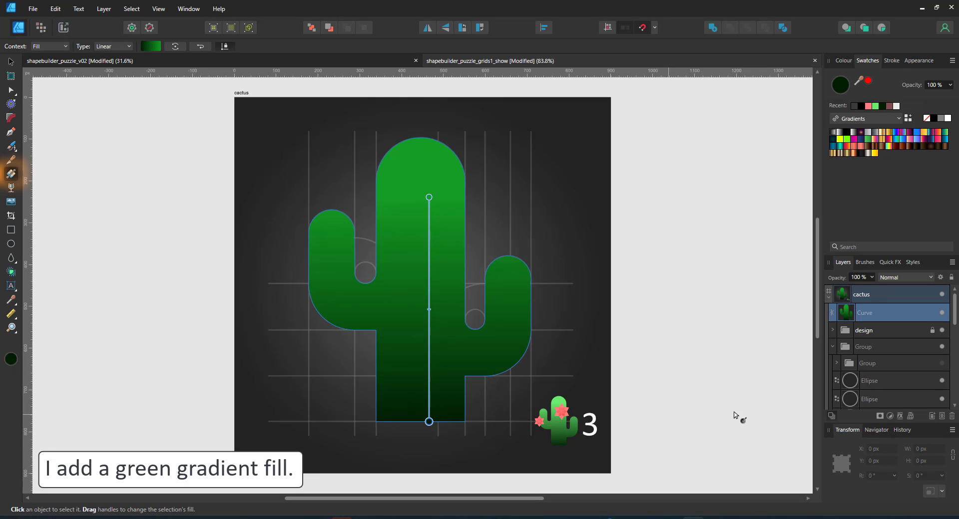
pyautogui.click(942, 313)
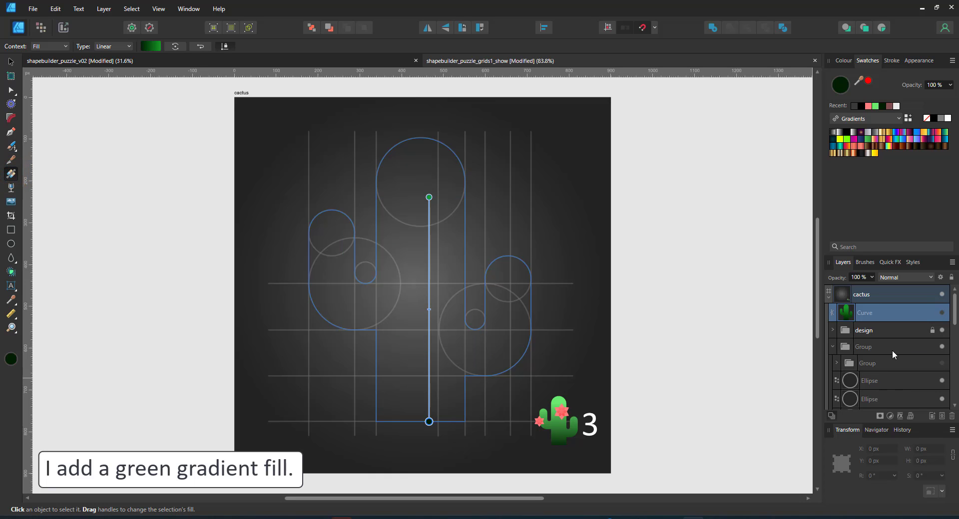
pyautogui.click(941, 363)
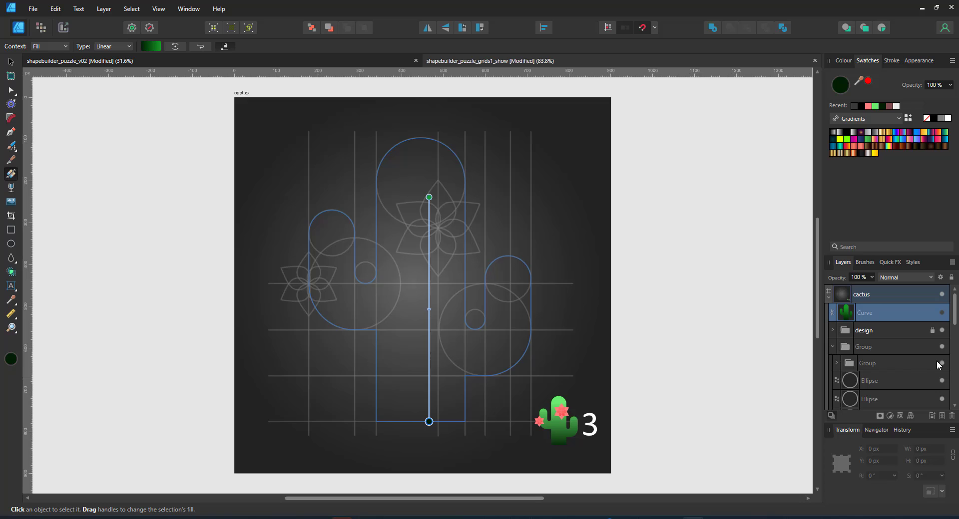
# Zoom in on the inner flower group and hide everything else with Ctrl+H
pyautogui.click(903, 349)
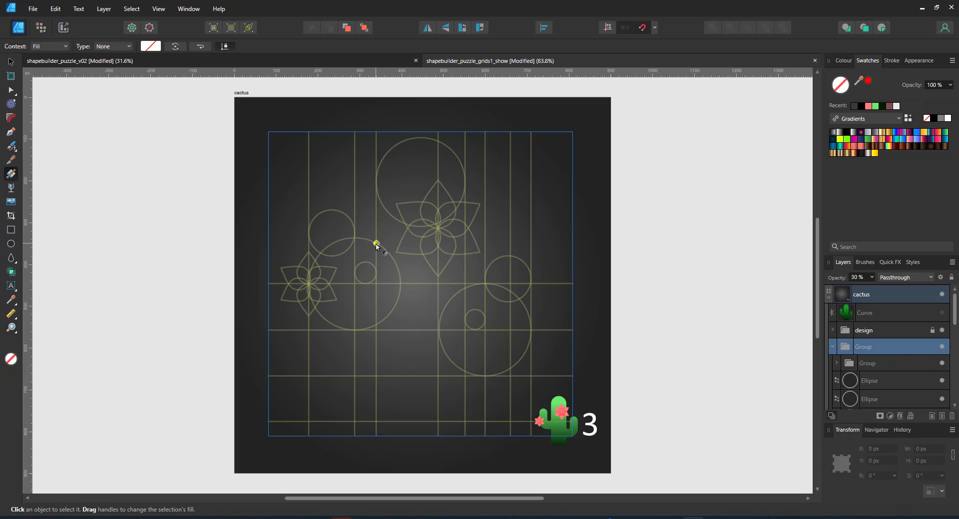
pyautogui.press('z')
pyautogui.moveTo(432, 212); pyautogui.dragTo(440, 210)
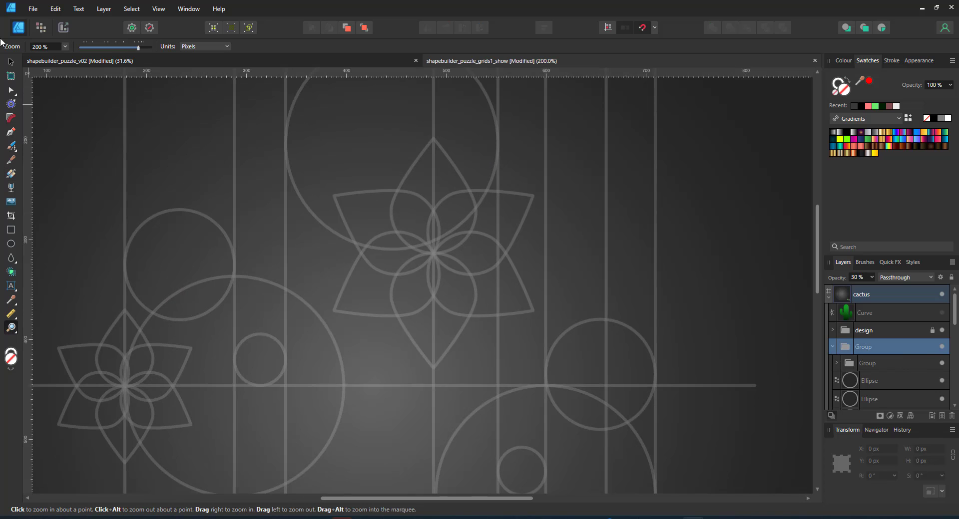
pyautogui.click(12, 63)
pyautogui.click(891, 364)
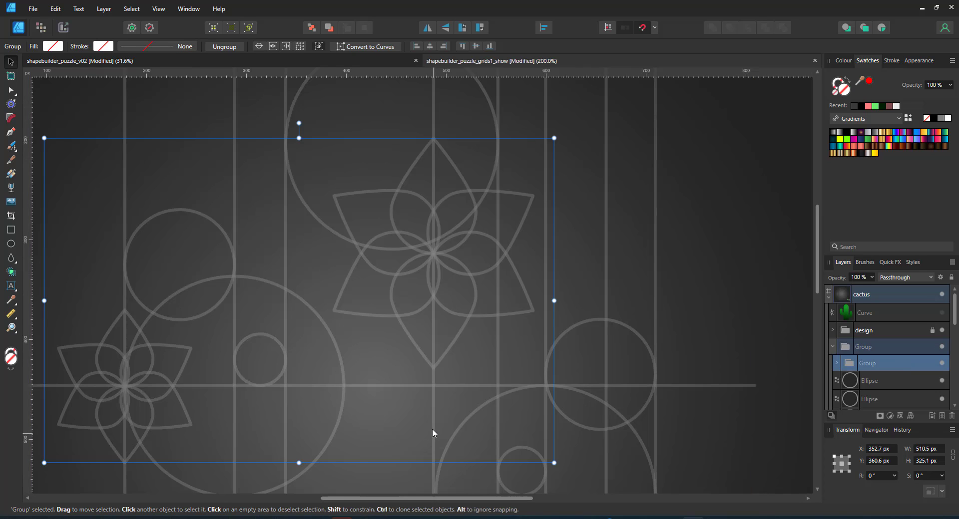
pyautogui.click(712, 386)
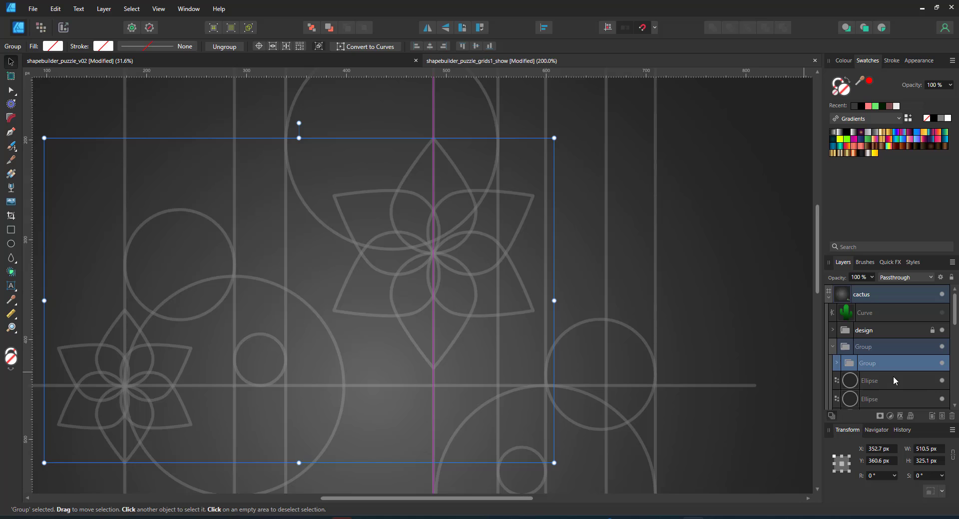
pyautogui.hotkey('ctrl', 'h')
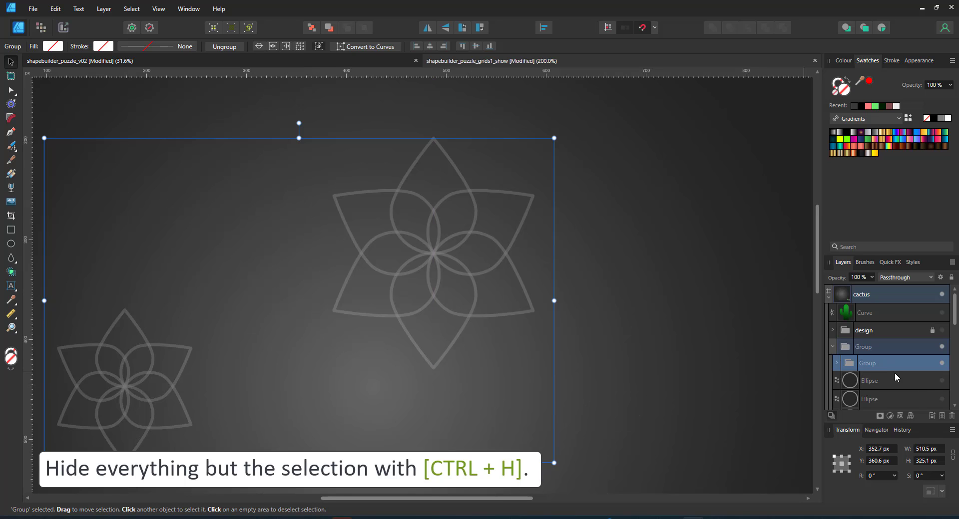
# Merge every area of both flower stars into new shapes and colour them pink
pyautogui.click(12, 273)
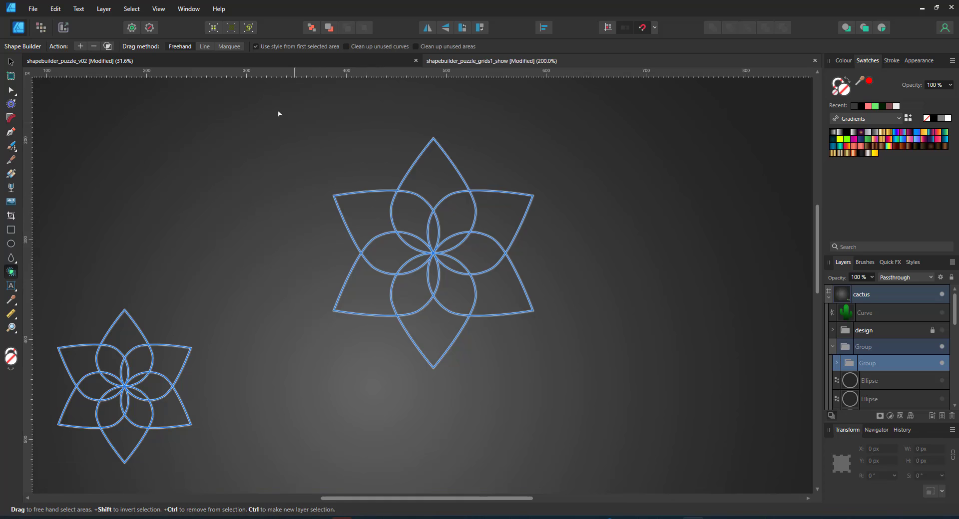
pyautogui.click(234, 46)
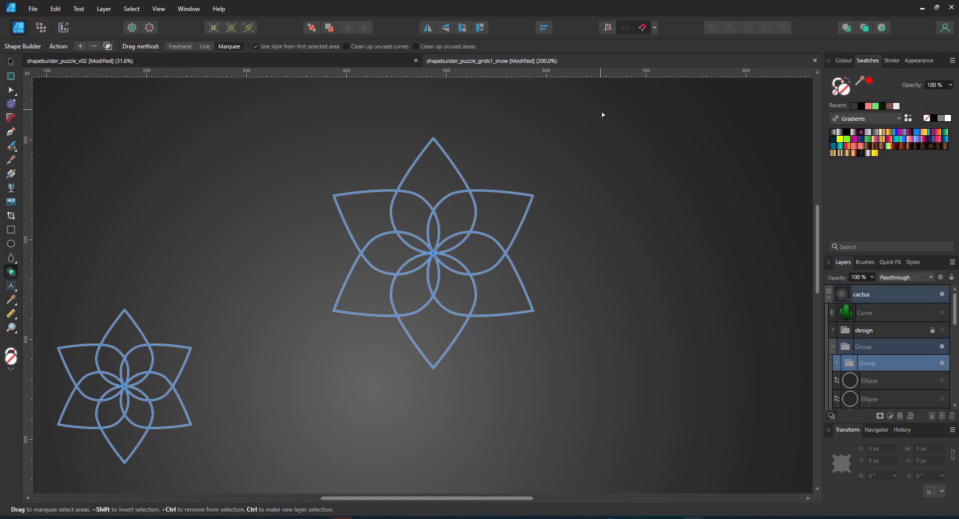
pyautogui.moveTo(601, 112); pyautogui.dragTo(26, 494)
pyautogui.press('Return')
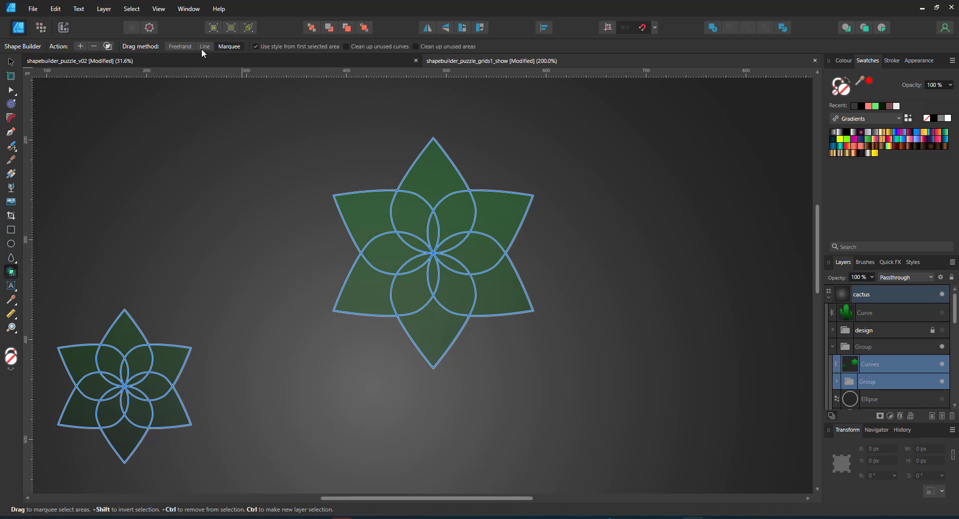
pyautogui.click(868, 105)
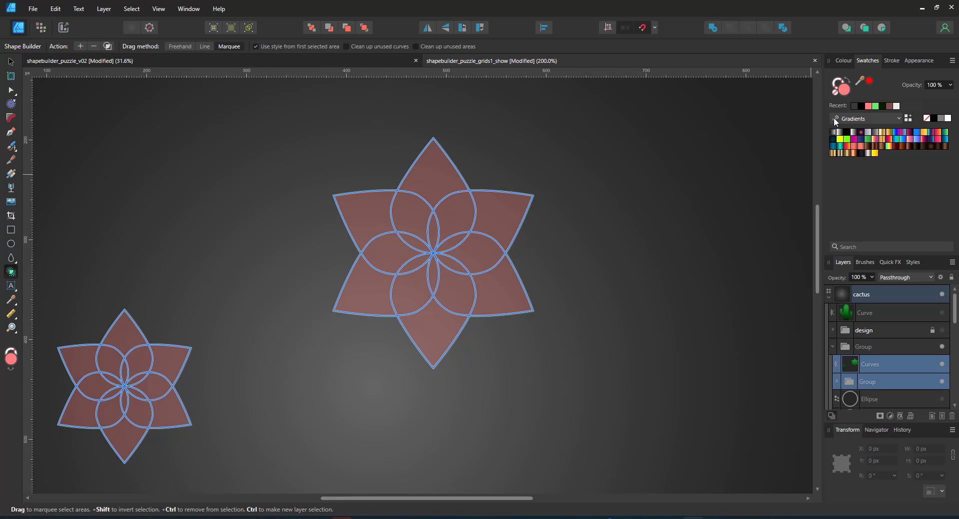
# Pick the big star's six inner petals and the small star's five inner petals
pyautogui.click(874, 382)
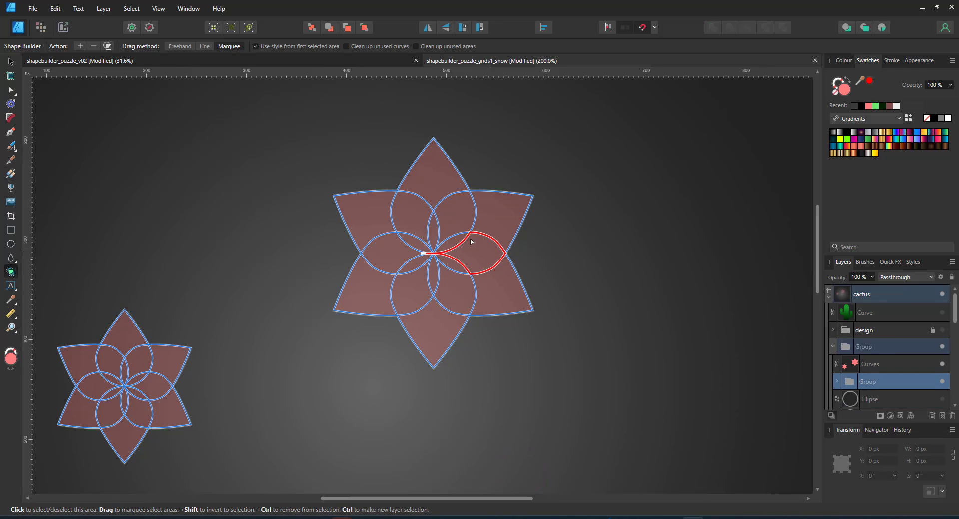
pyautogui.click(408, 215)
pyautogui.click(384, 255)
pyautogui.click(409, 289)
pyautogui.click(455, 300)
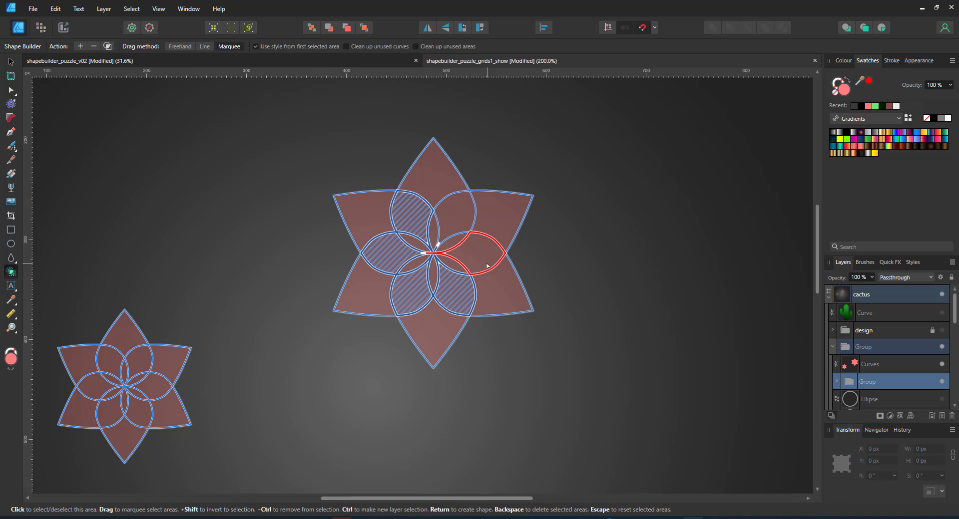
pyautogui.click(477, 252)
pyautogui.click(454, 215)
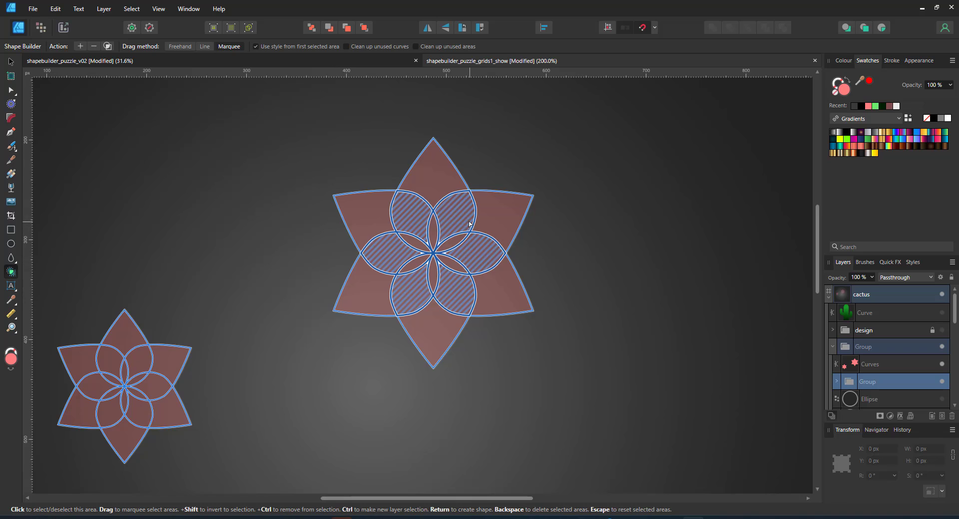
pyautogui.click(92, 385)
pyautogui.click(109, 413)
pyautogui.click(139, 413)
pyautogui.click(156, 385)
pyautogui.click(146, 362)
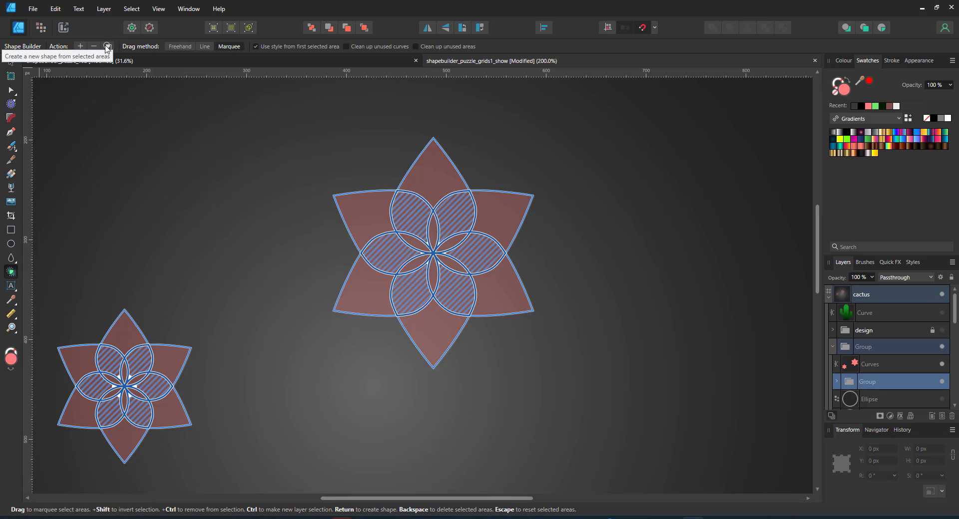
# Create the petal shapes and move both flower layers above the cactus
pyautogui.click(106, 47)
pyautogui.keyDown('shift'); pyautogui.click(864, 365); pyautogui.keyUp('shift')
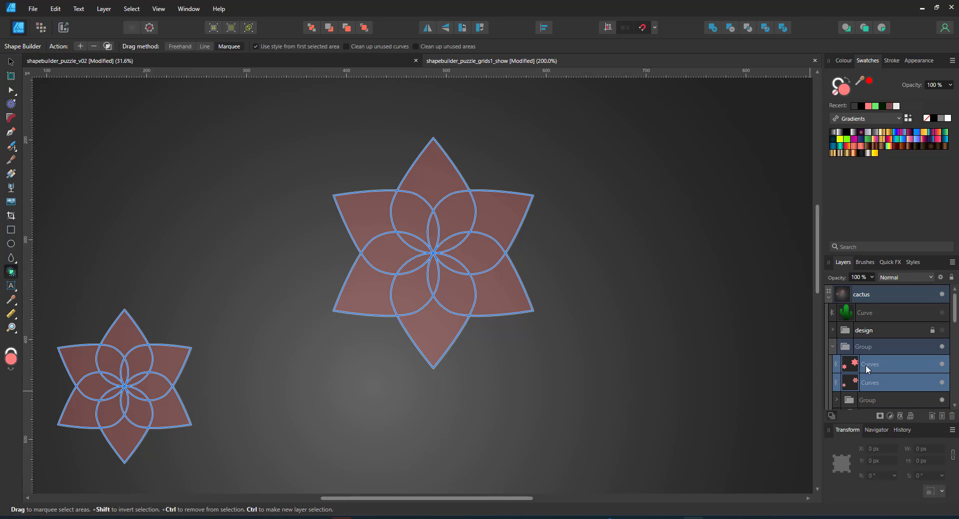
pyautogui.moveTo(872, 368); pyautogui.dragTo(866, 315)
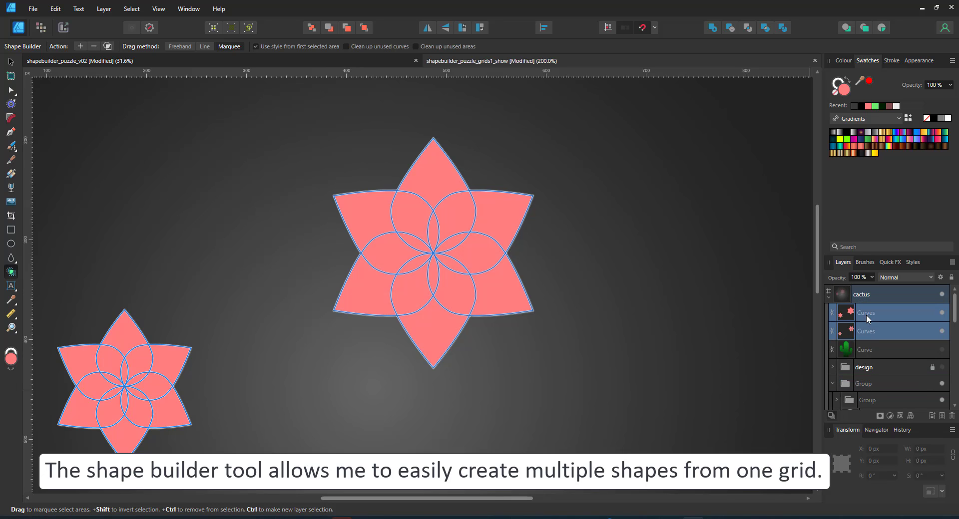
# Show the cactus, fit the artboard in view, and move the inner-petal layer above the stars
pyautogui.click(941, 349)
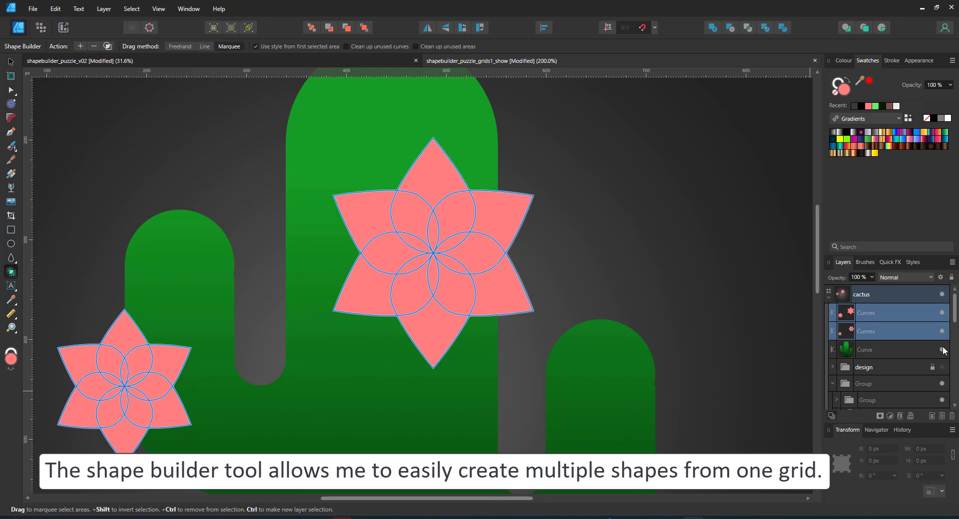
pyautogui.hotkey('ctrl', '0')
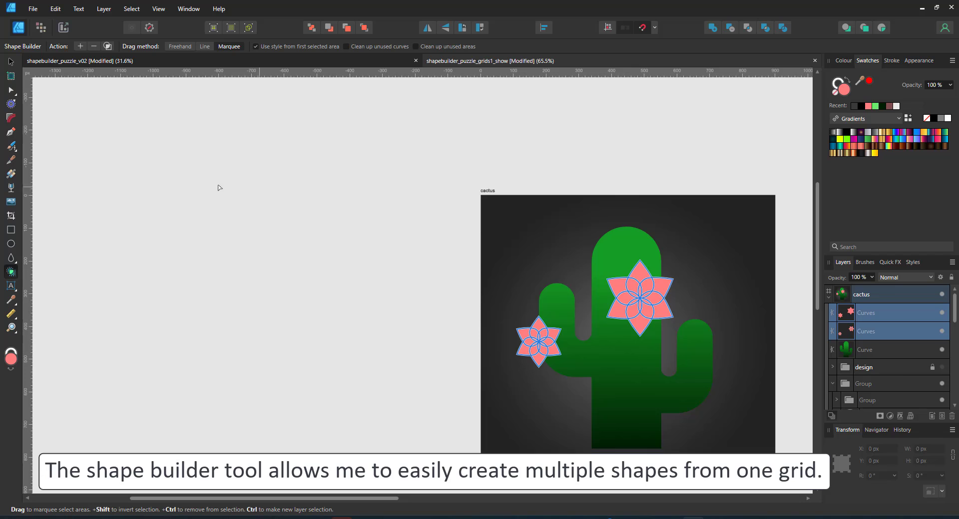
pyautogui.click(11, 62)
pyautogui.hotkey('ctrl', '0')
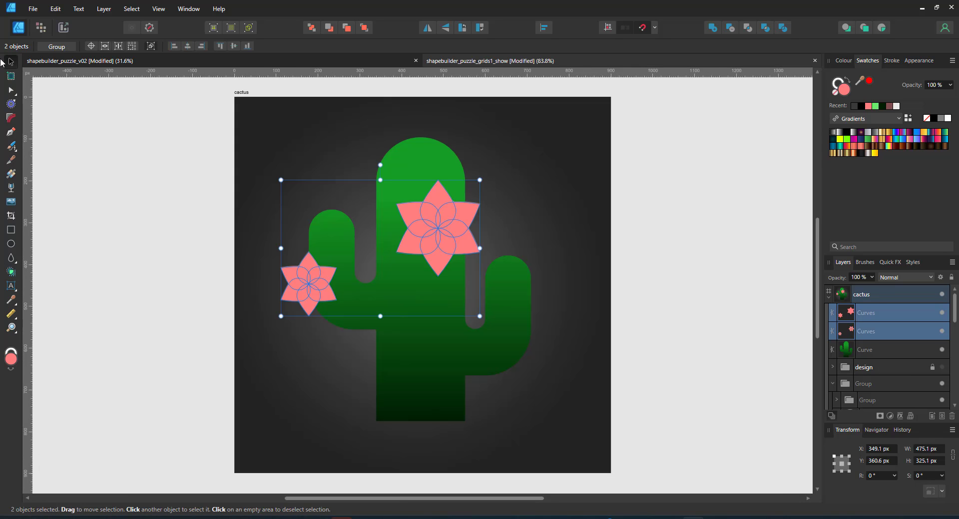
pyautogui.click(876, 325)
pyautogui.moveTo(876, 324); pyautogui.dragTo(886, 313)
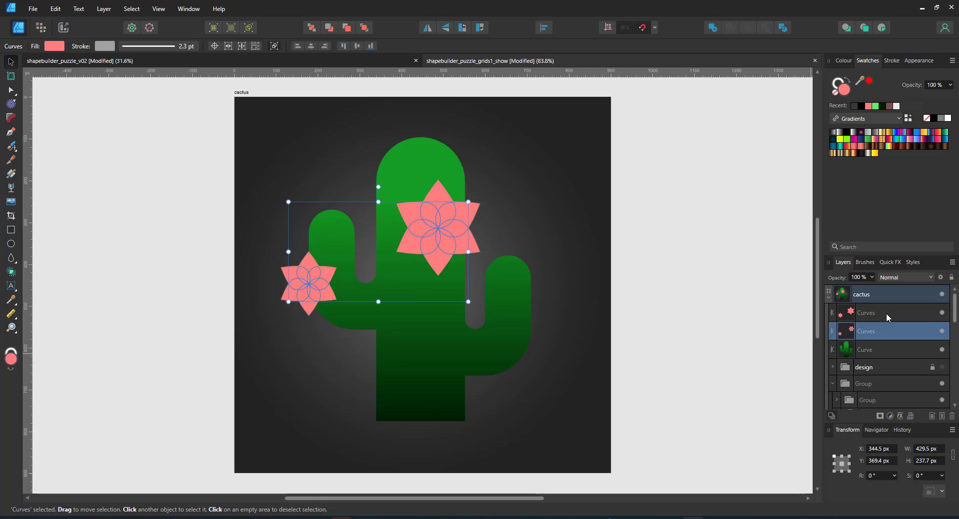
# Fill the inner petals golden yellow using the HSL sliders and set their stroke to None
pyautogui.click(844, 61)
pyautogui.click(852, 105)
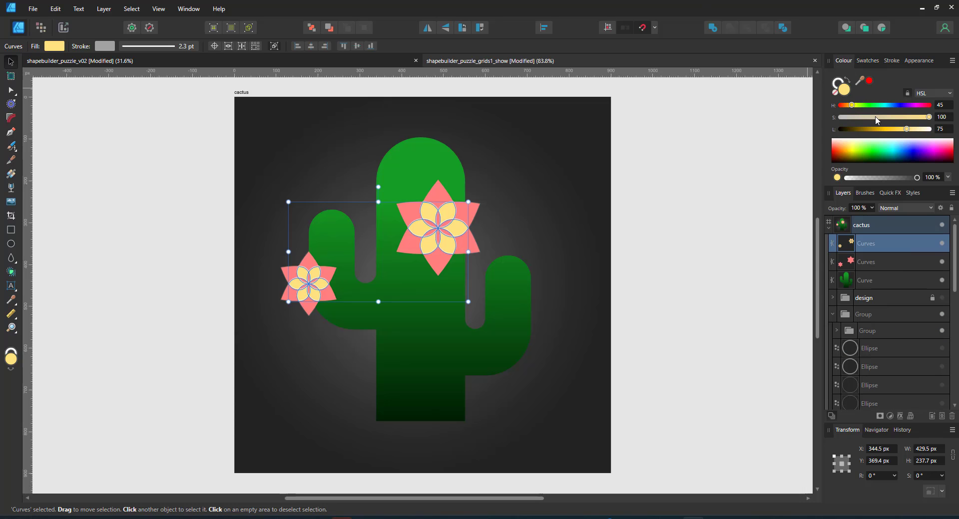
pyautogui.click(886, 129)
pyautogui.click(836, 92)
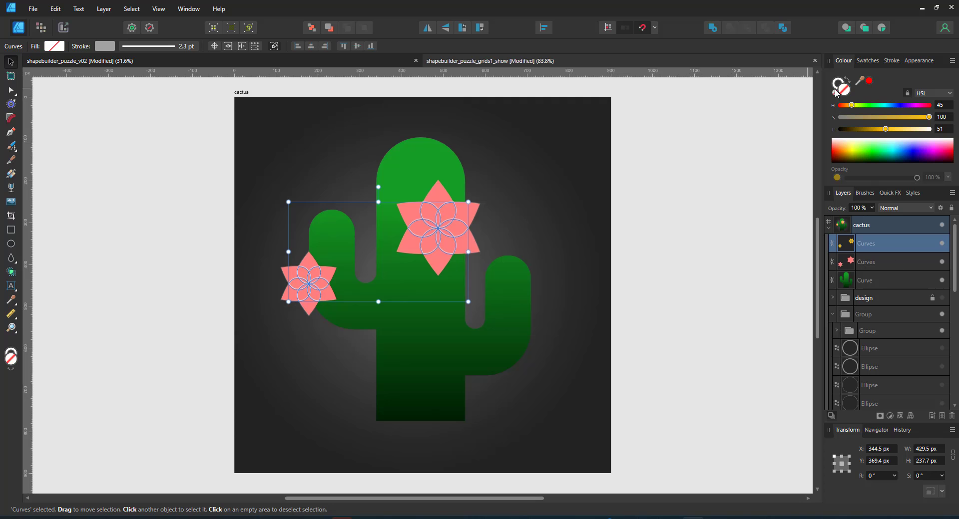
pyautogui.click(838, 84)
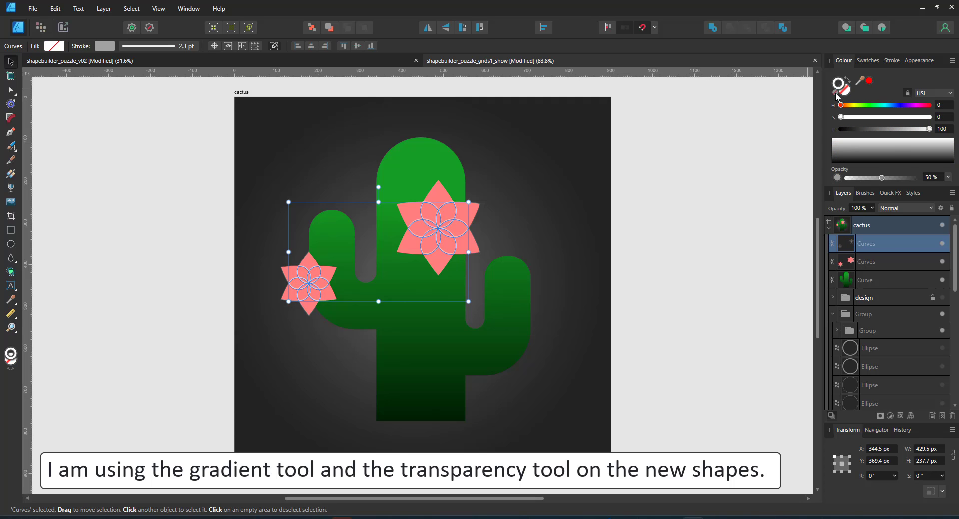
pyautogui.click(837, 91)
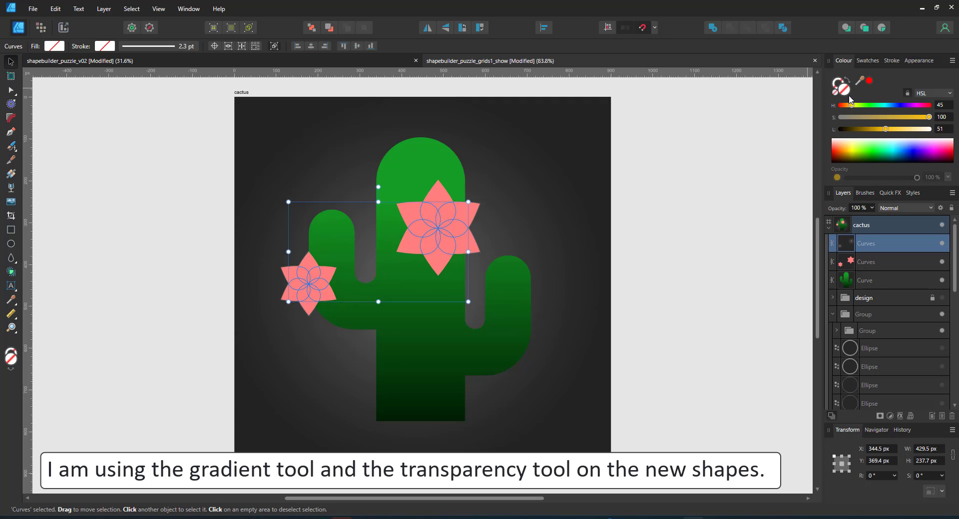
pyautogui.click(884, 128)
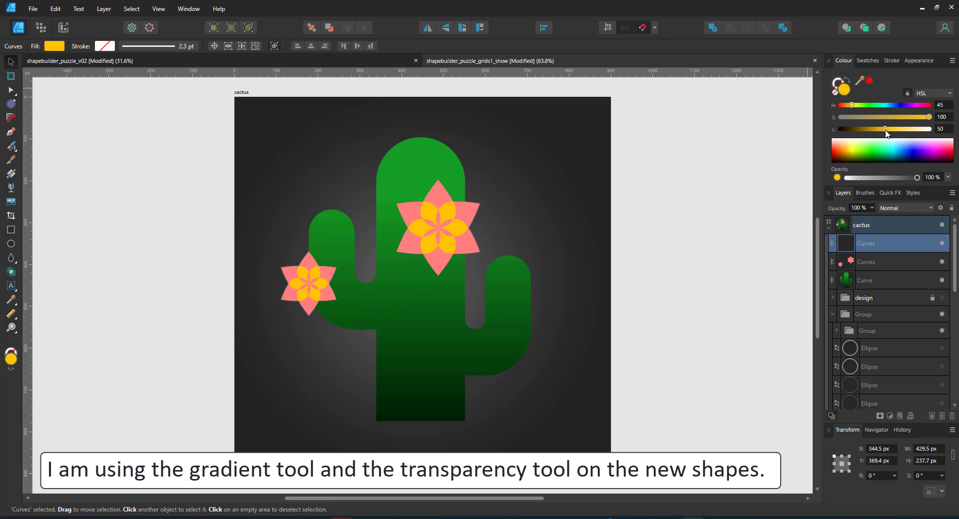
# Sample yellow onto the star flowers, lighten them to L 79, and adjust the background gradient
pyautogui.click(477, 214)
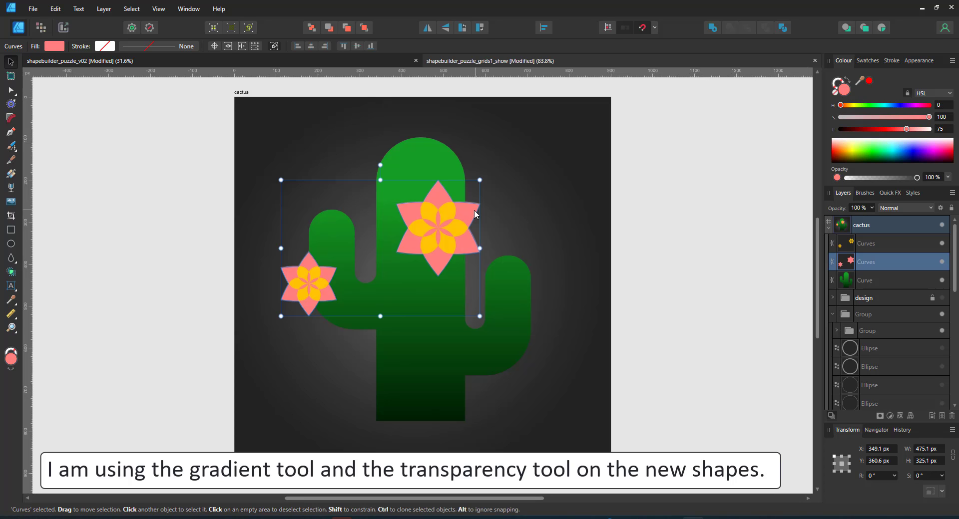
pyautogui.press('i')
pyautogui.click(462, 235)
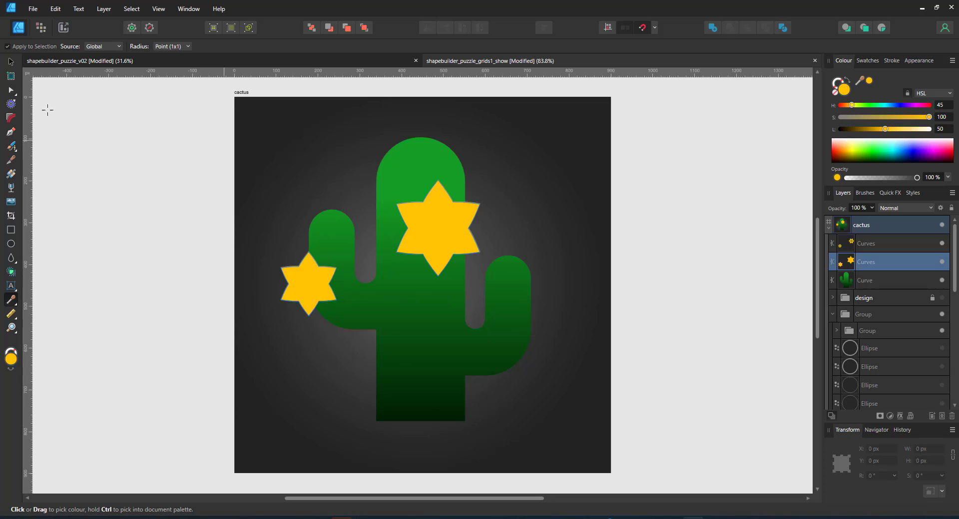
pyautogui.click(10, 62)
pyautogui.click(909, 128)
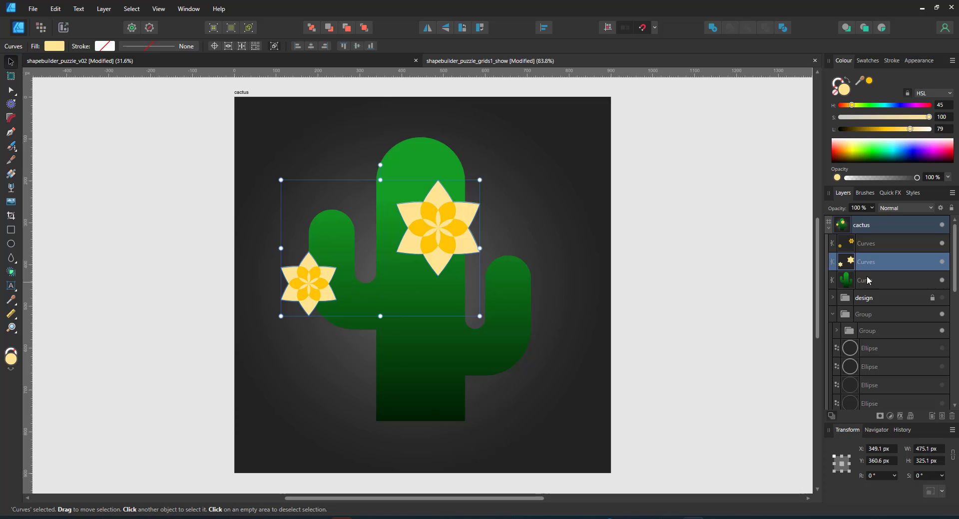
pyautogui.press('g')
pyautogui.moveTo(381, 234); pyautogui.dragTo(397, 301)
# Set the inner-petal layer to Multiply, fade it with a transparency gradient, and deselect
pyautogui.click(879, 243)
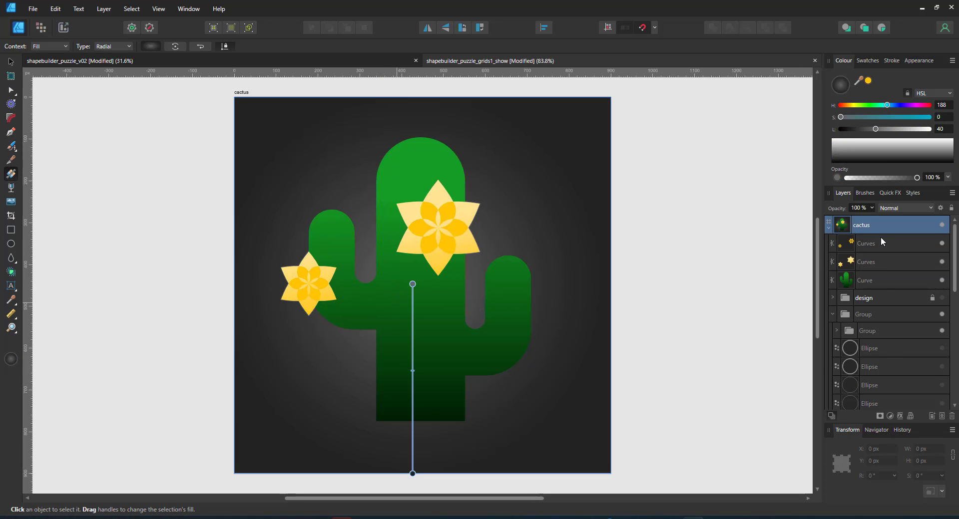
pyautogui.click(905, 208)
pyautogui.click(893, 235)
pyautogui.click(12, 190)
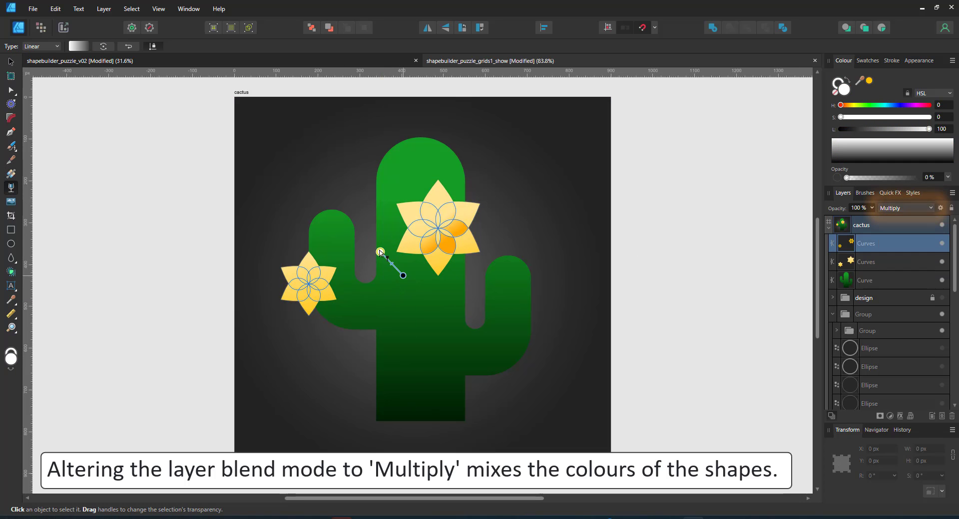
pyautogui.moveTo(356, 206); pyautogui.dragTo(422, 309)
pyautogui.press('v')
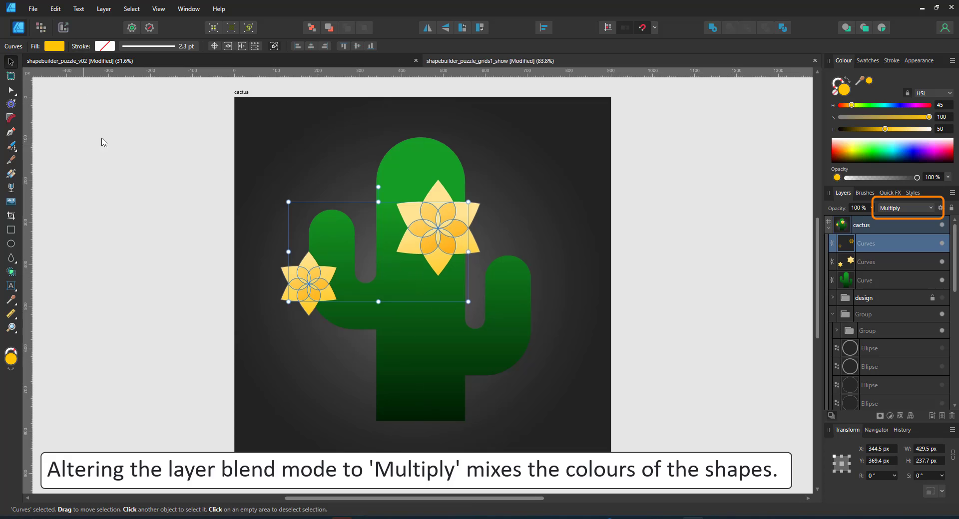
pyautogui.hotkey('ctrl', 'd')
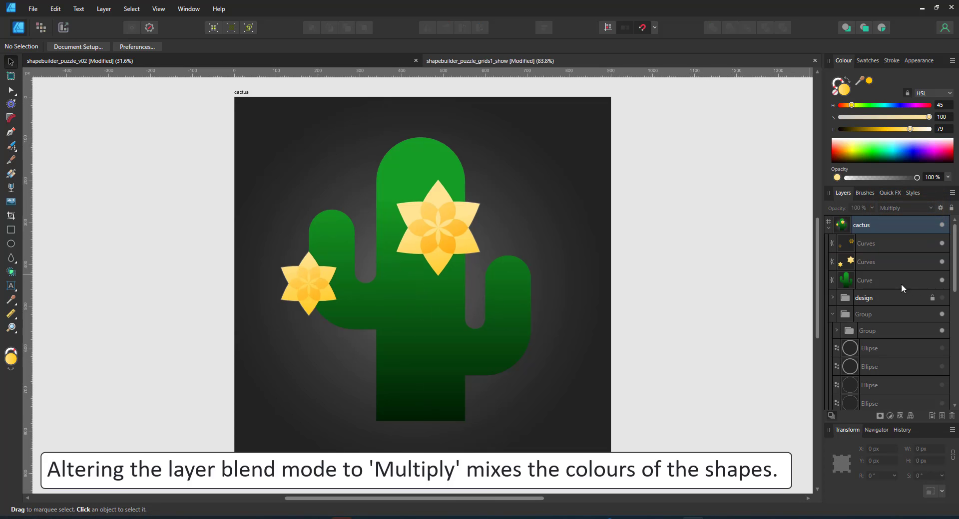
# Check the cactus and flower curve layers, then deselect to view the finished flowering cactus
pyautogui.click(879, 279)
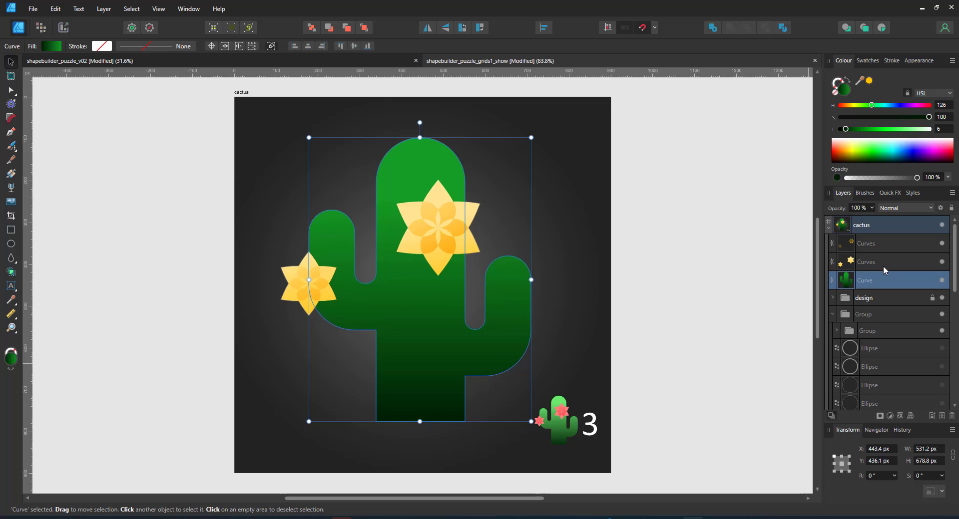
pyautogui.click(883, 265)
pyautogui.click(732, 312)
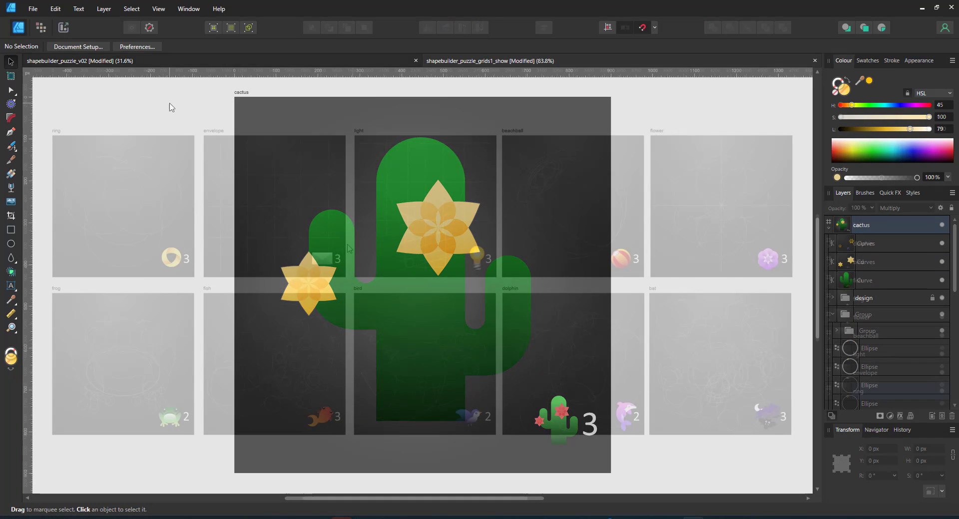